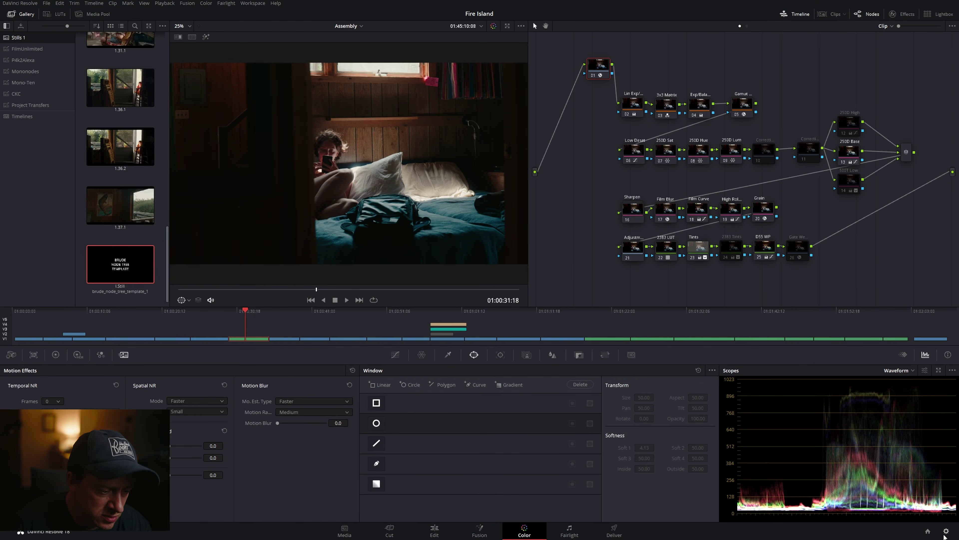
Turn off the S-curve for contrast option in the project's general color settings and save the project settings.
left_click(946, 531)
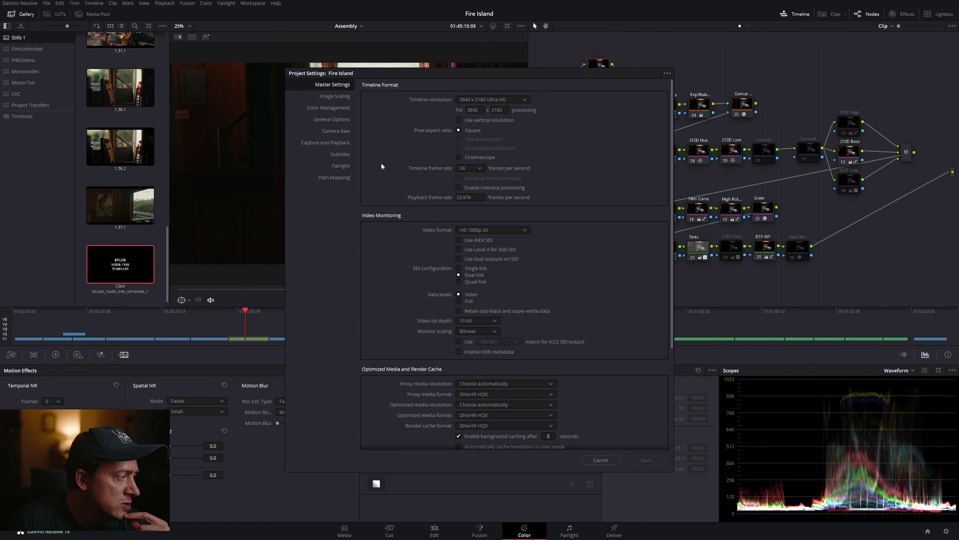
left_click(326, 110)
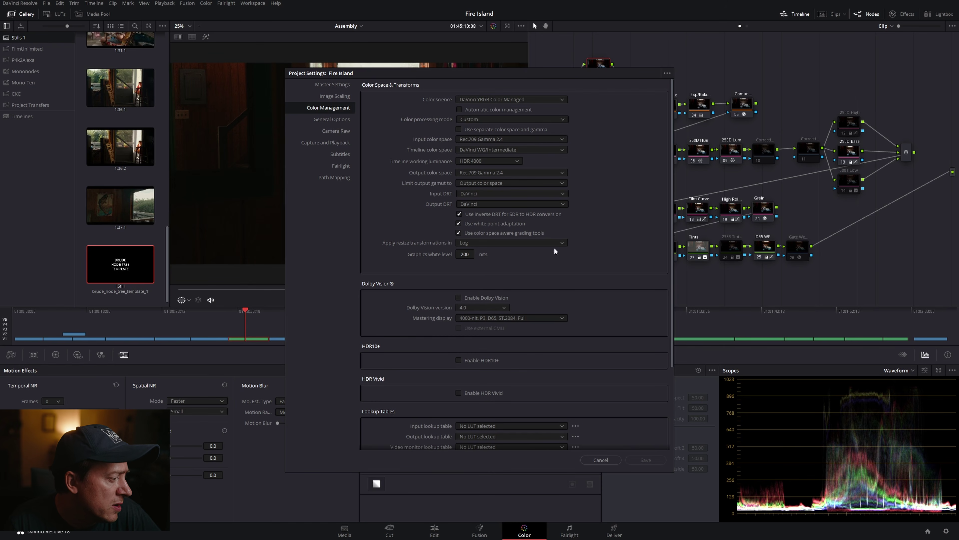
left_click(324, 119)
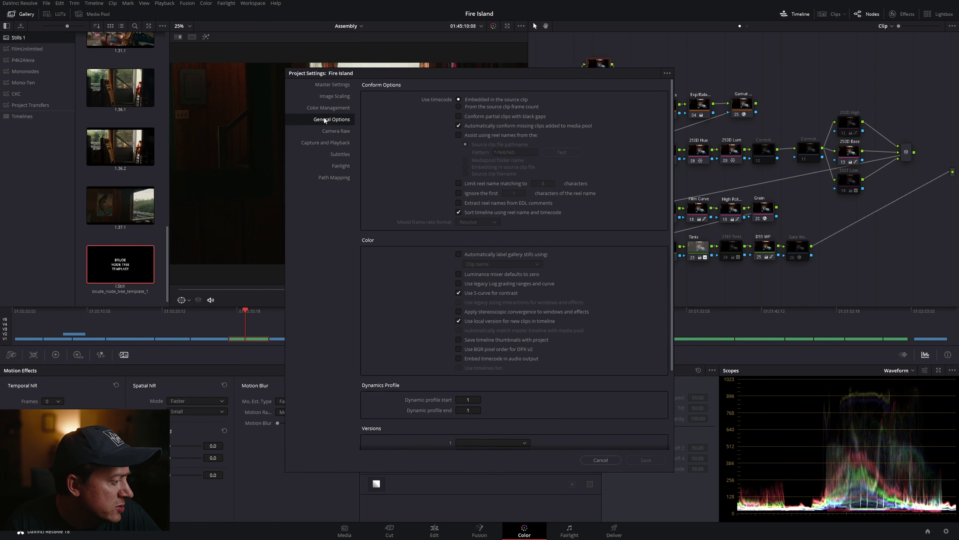
left_click(458, 293)
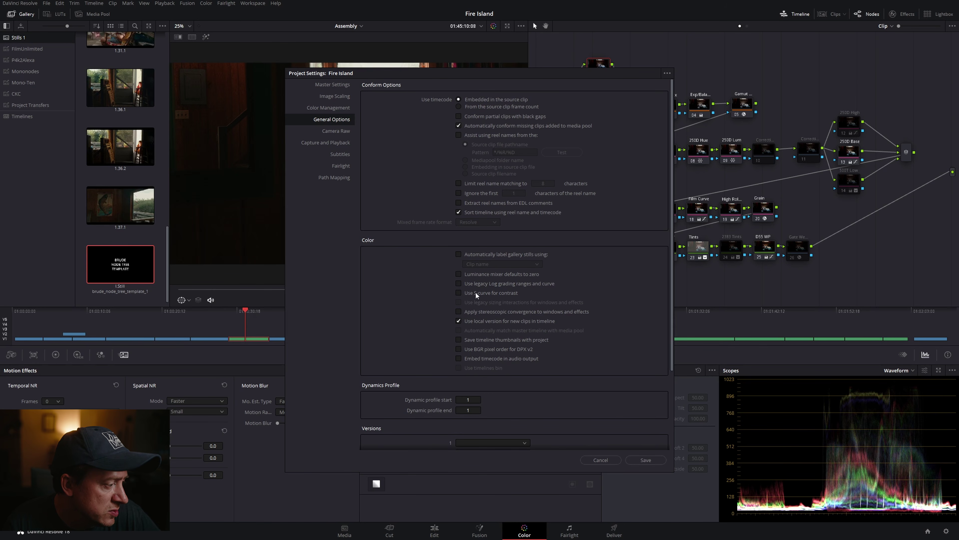
left_click(646, 459)
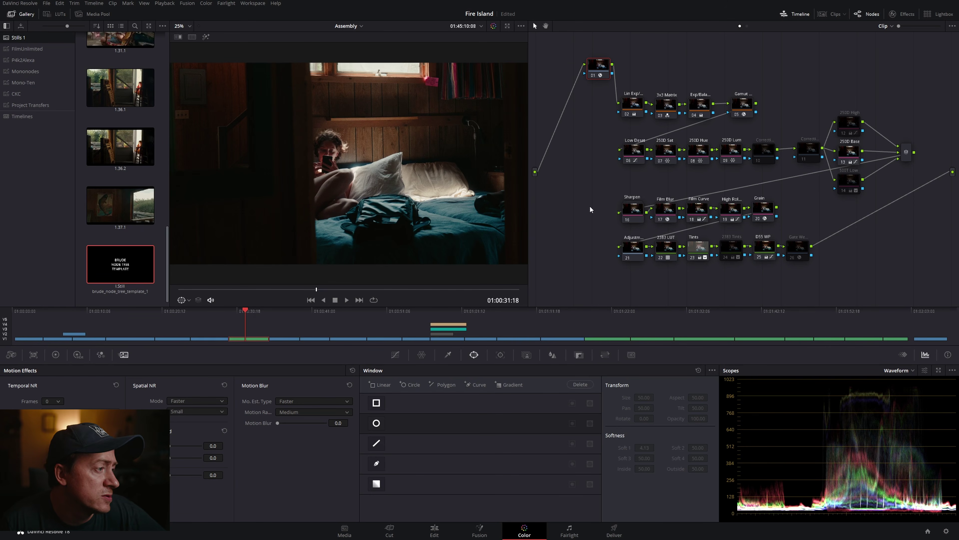
left_click_drag(616, 288, 919, 95)
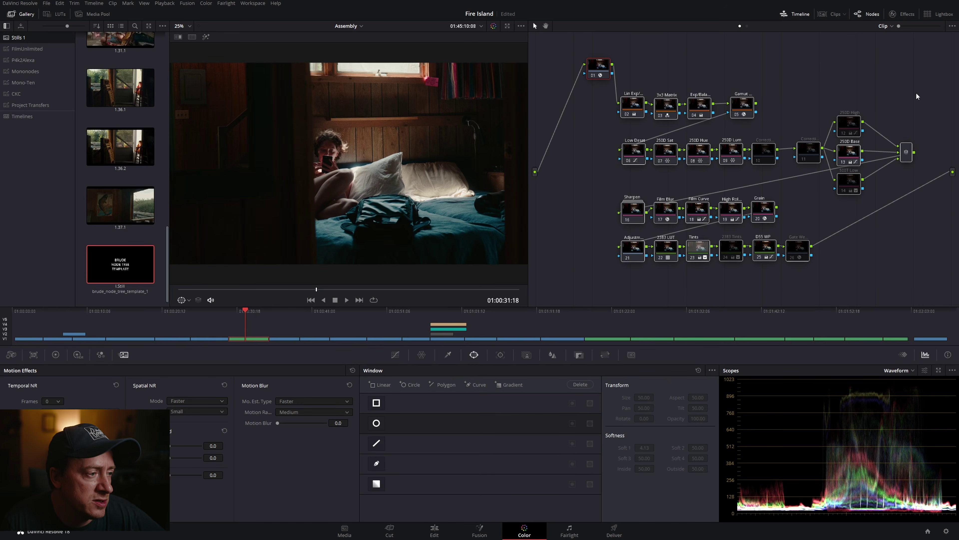
left_click(872, 76)
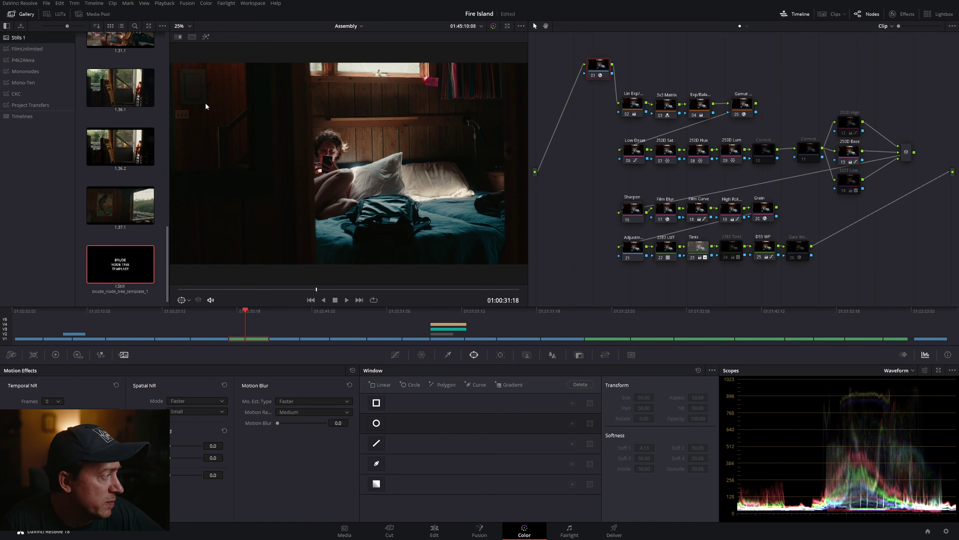
Try applying the grade of the FilmUnlimited 250D RCM V1 still to the current clip, and undo it.
left_click(29, 49)
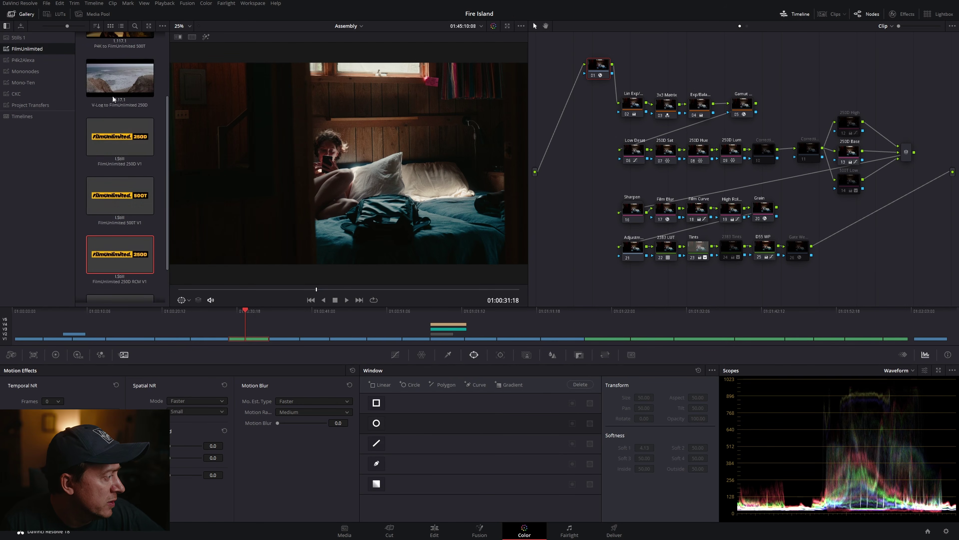
scroll(83, 151, "down", 1)
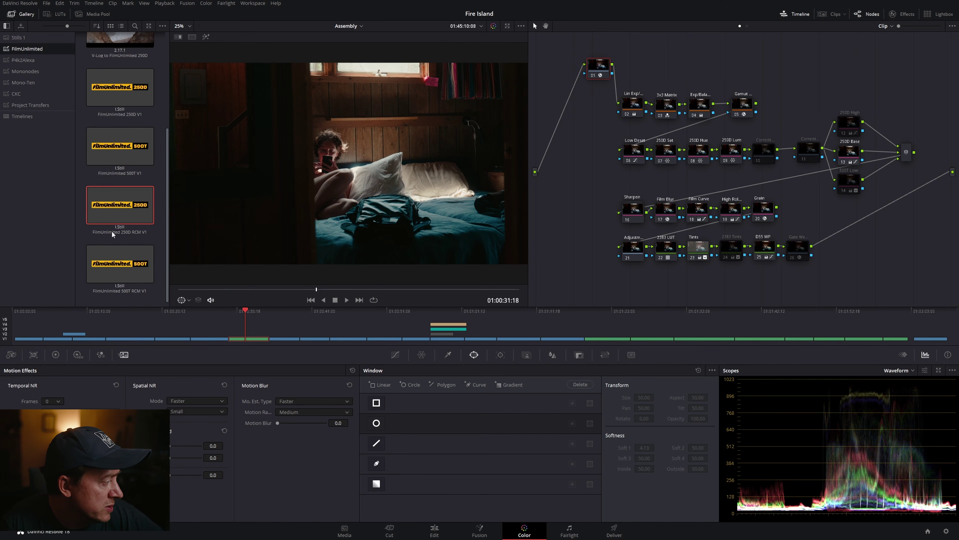
right_click(108, 210)
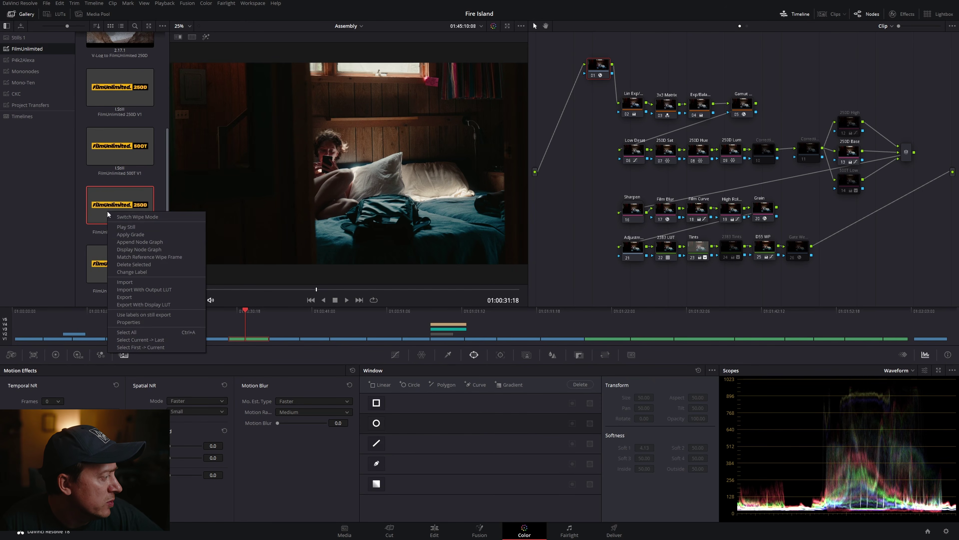
left_click(132, 234)
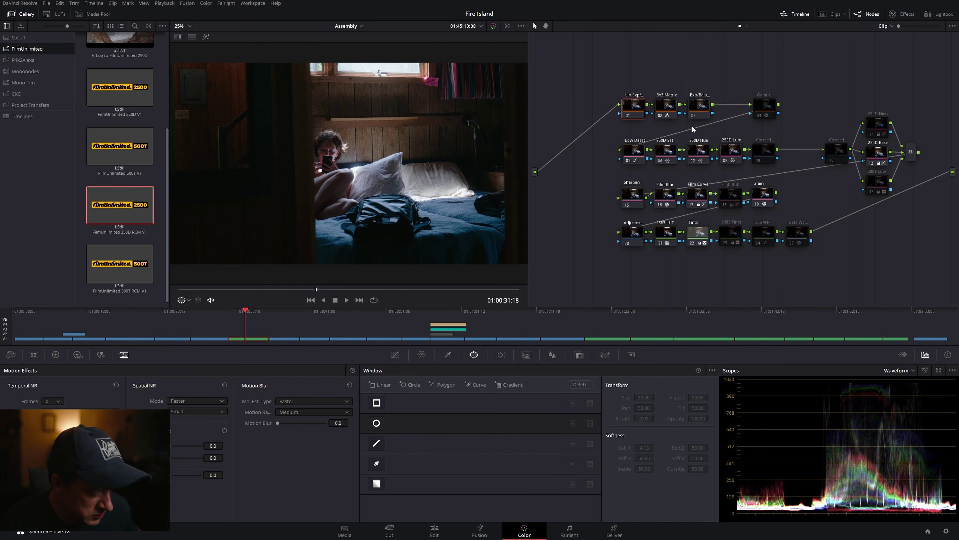
key("ctrl+z")
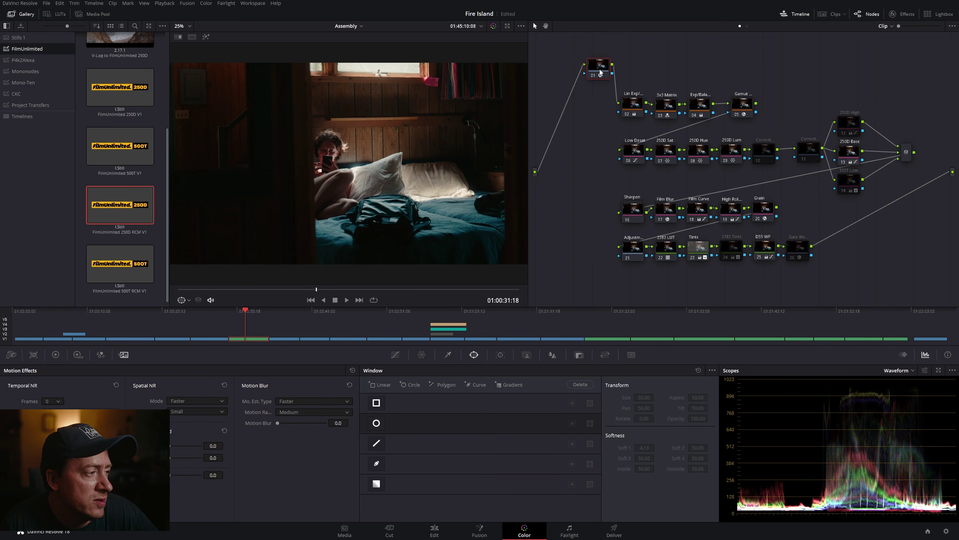
Review the first node's Color Space Transform settings and compare the image with that node bypassed and enabled.
left_click(900, 15)
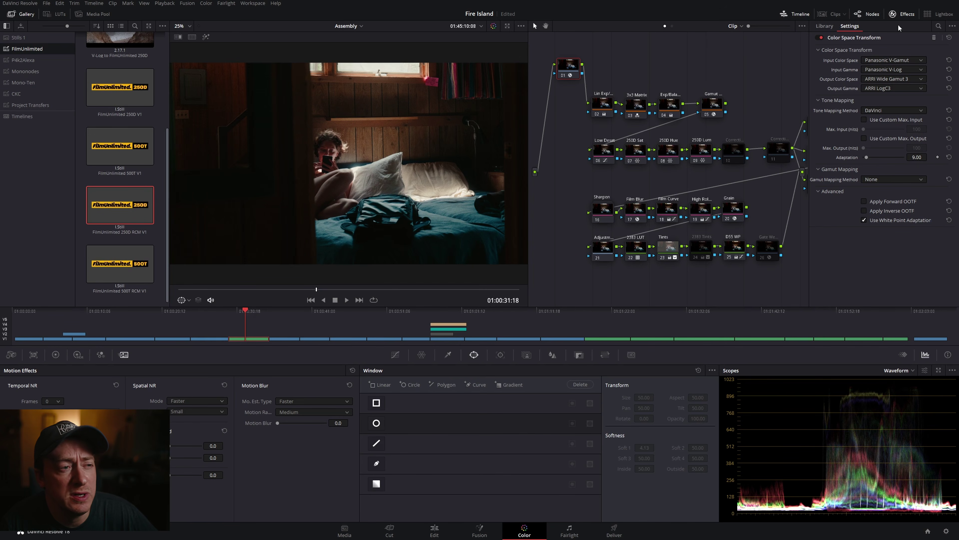
left_click(899, 16)
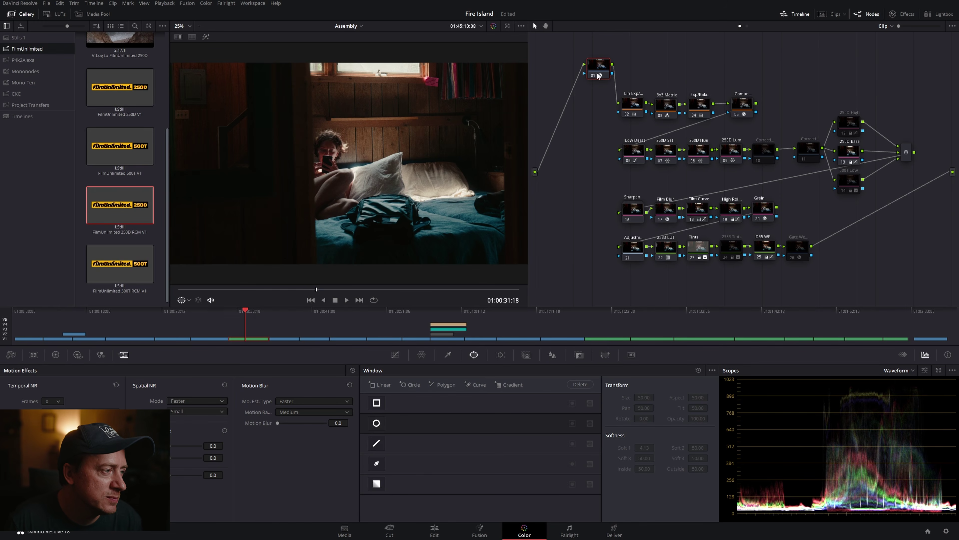
left_click_drag(603, 67, 604, 68)
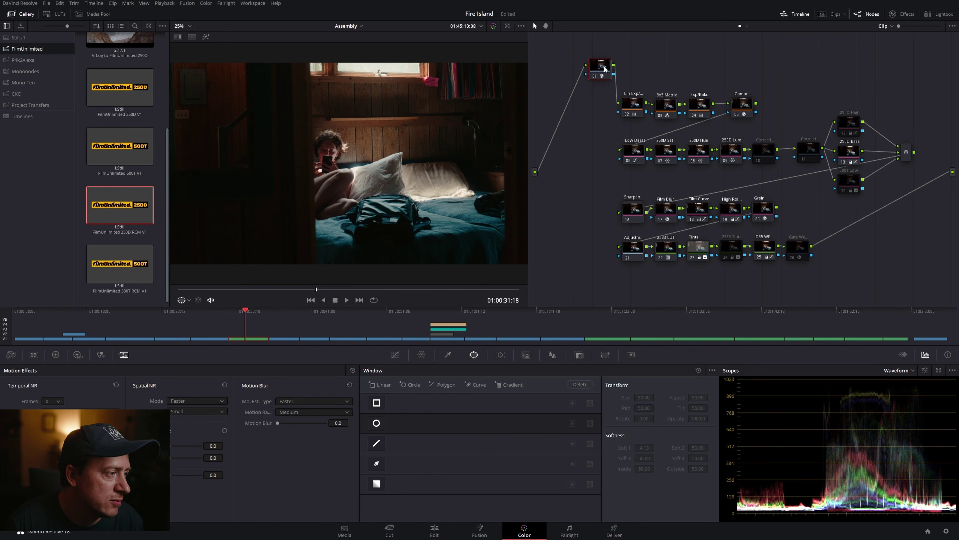
left_click(594, 76)
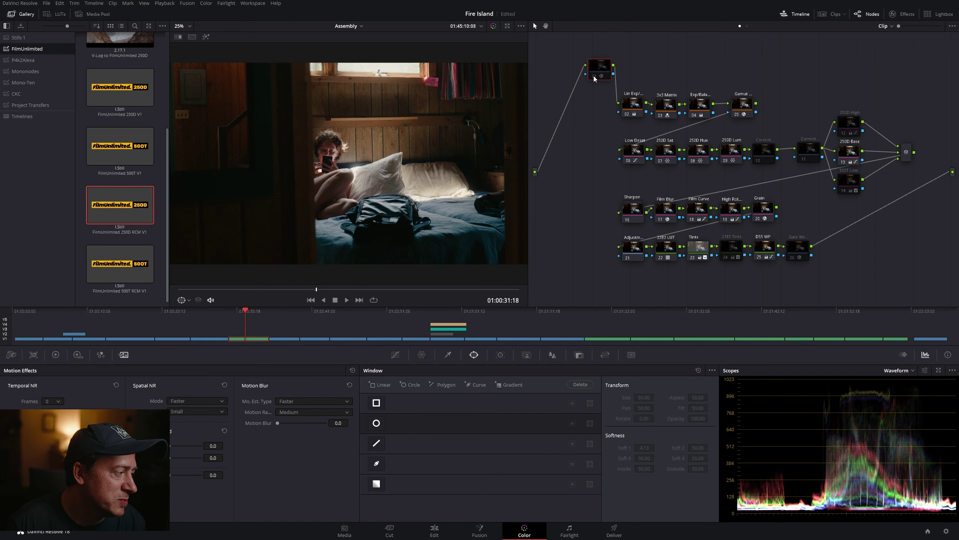
left_click(594, 76)
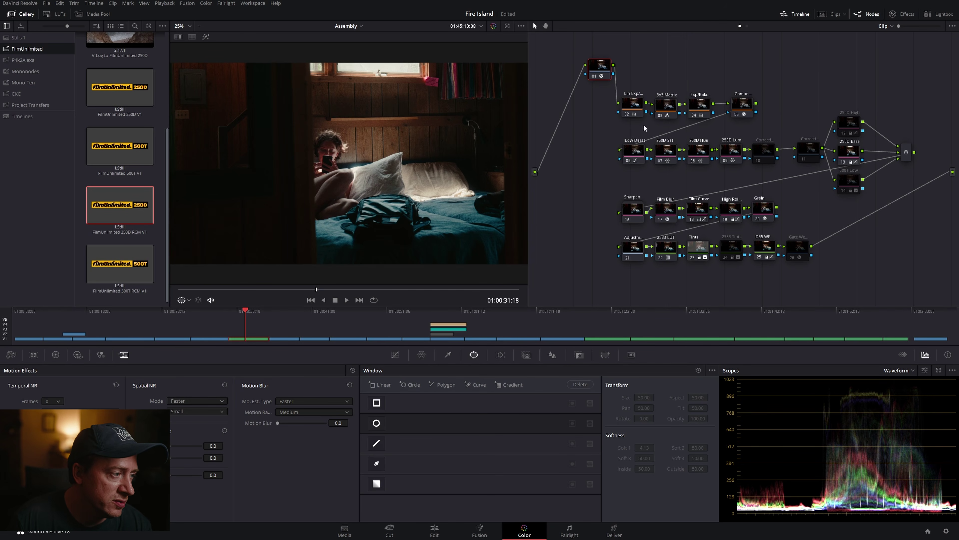
Go through the Lin Exp, Exp/Bal, 3x3 Matrix and Gamut nodes and the film emulation rows of the node tree.
left_click(632, 107)
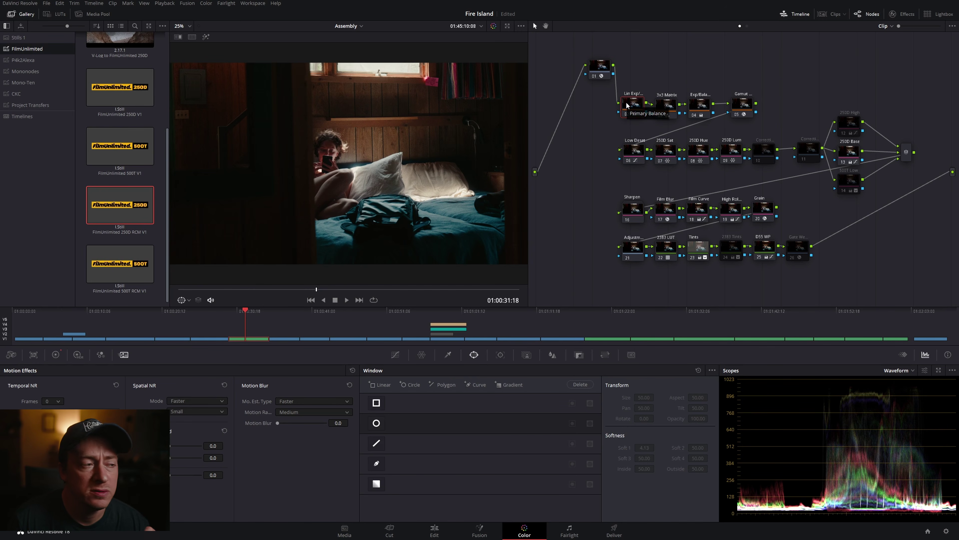
left_click(703, 106)
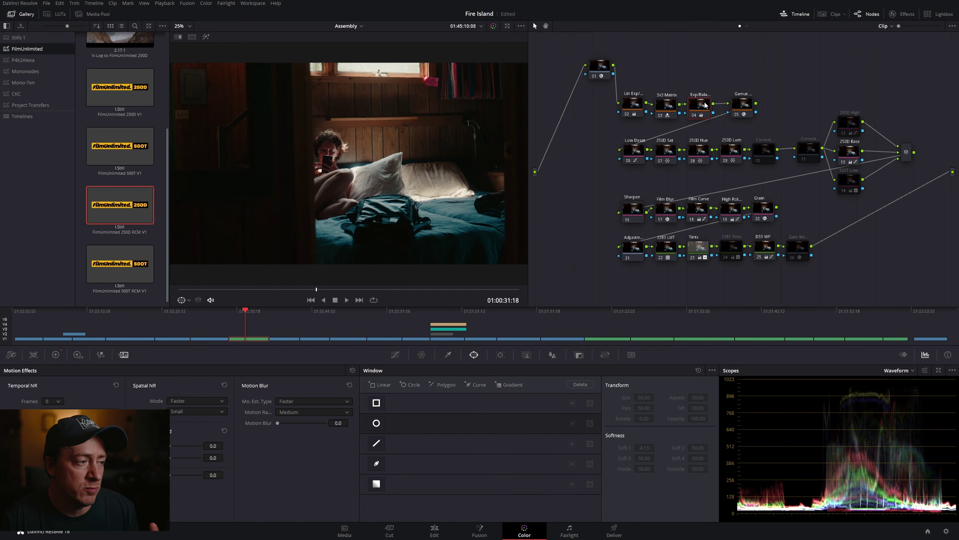
left_click(667, 107)
left_click(746, 105)
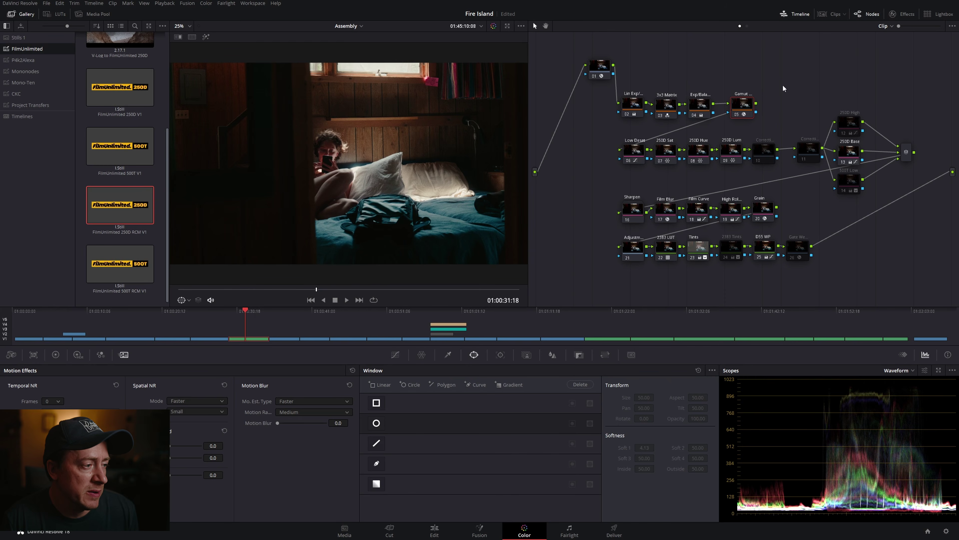
left_click_drag(598, 128, 708, 186)
left_click_drag(578, 172, 712, 217)
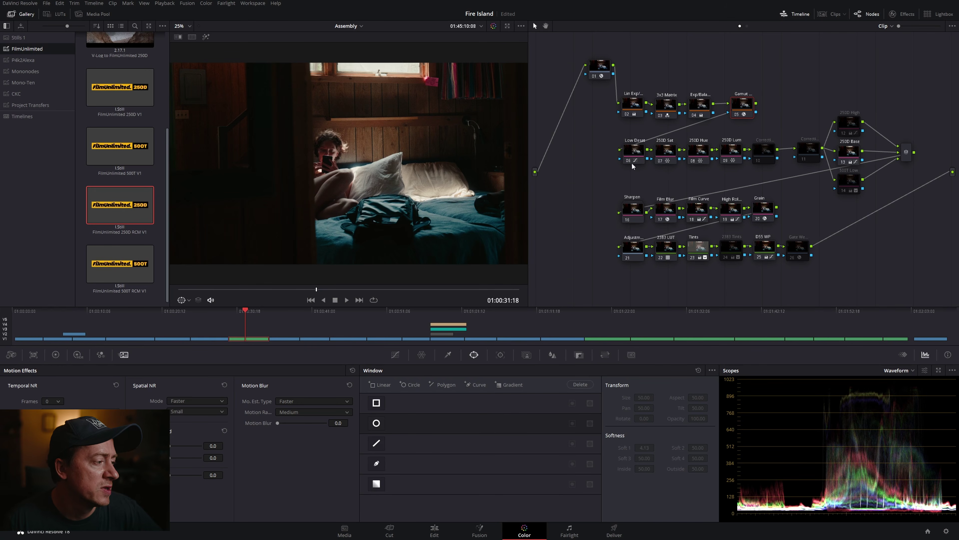
Set the Lin Exp node's gamma to Linear with its primaries color wheels shown, and save the project.
left_click(622, 111)
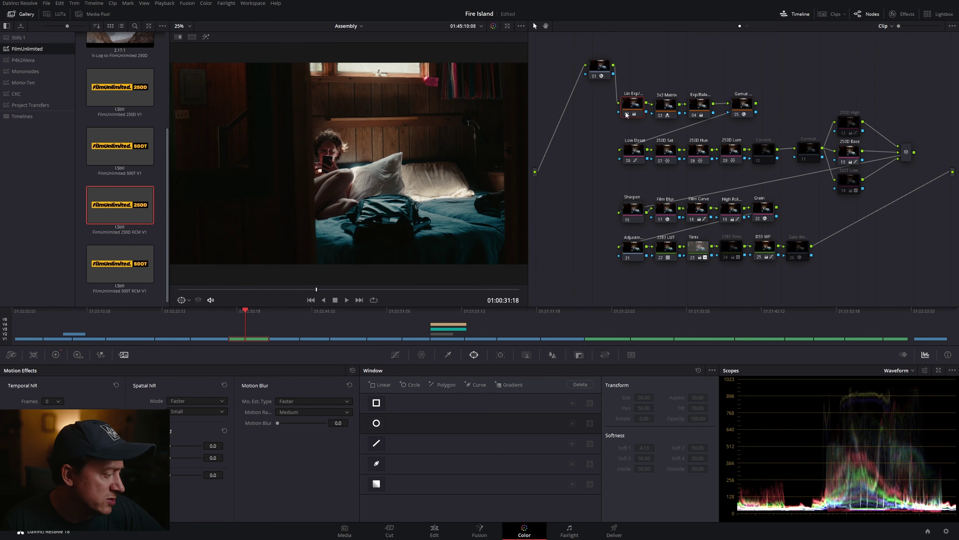
left_click(56, 356)
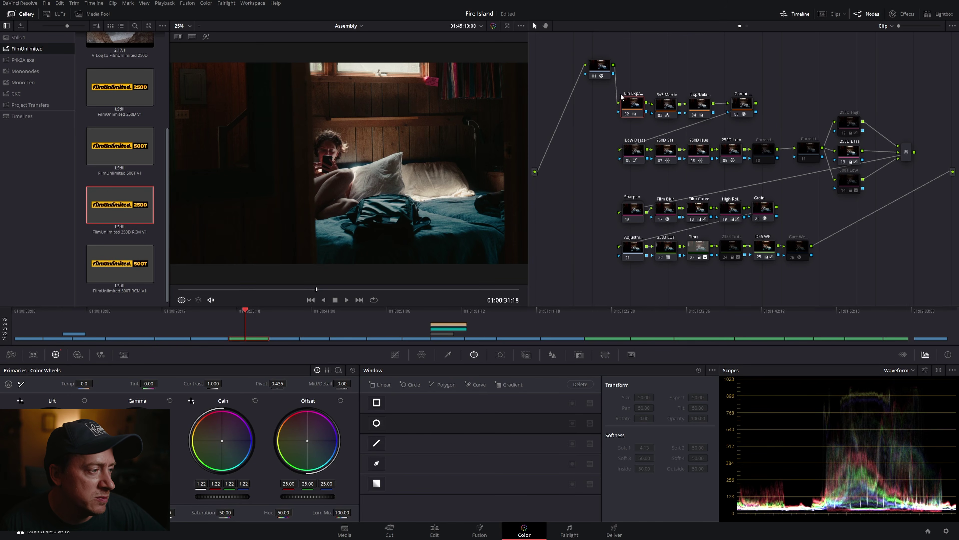
right_click(630, 106)
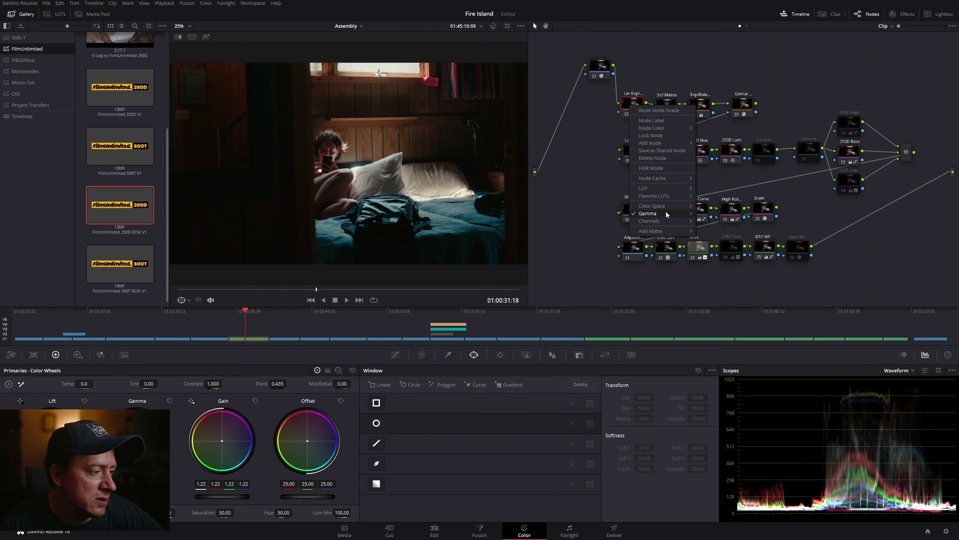
mouse_move(665, 212)
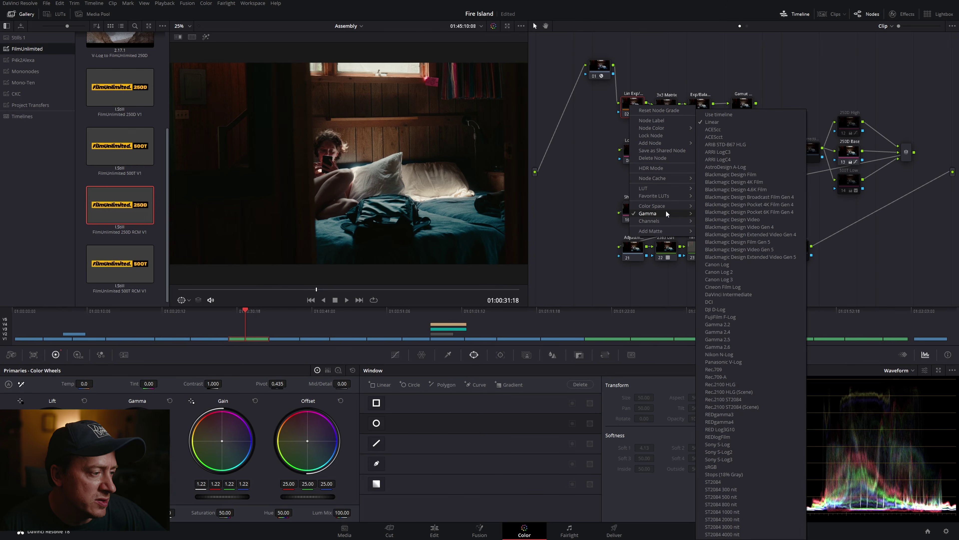
left_click(727, 121)
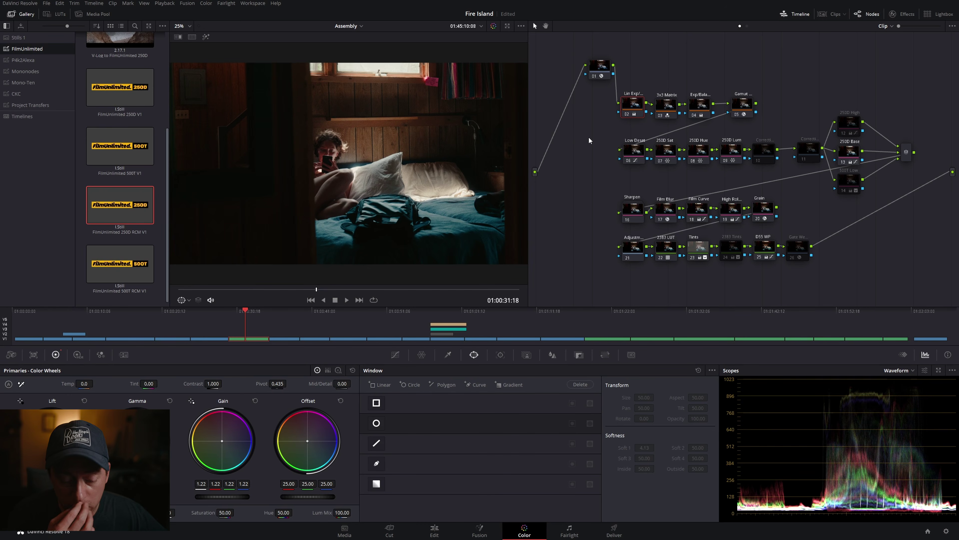
key("ctrl+s")
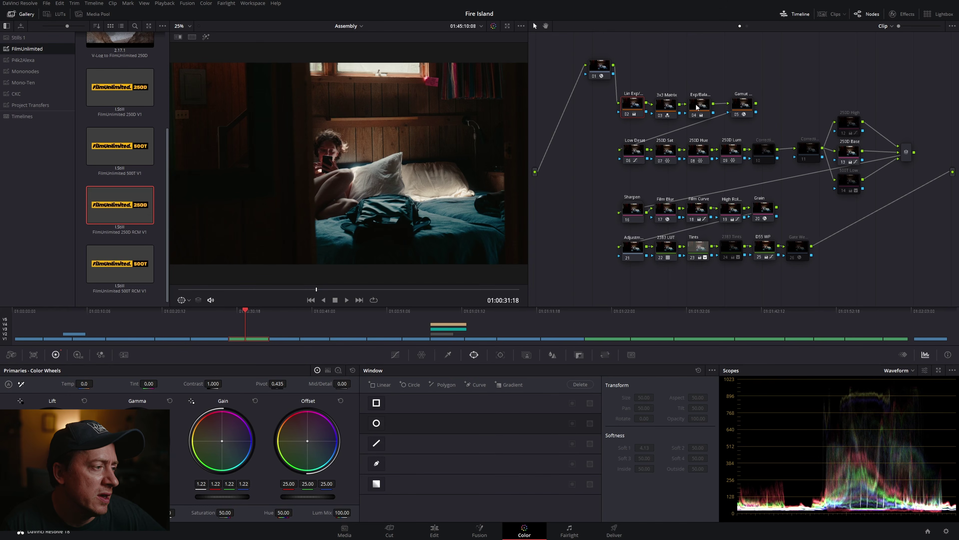
Compare the image with the Lin Exp node and the first color space transform node bypassed and enabled.
left_click(626, 114)
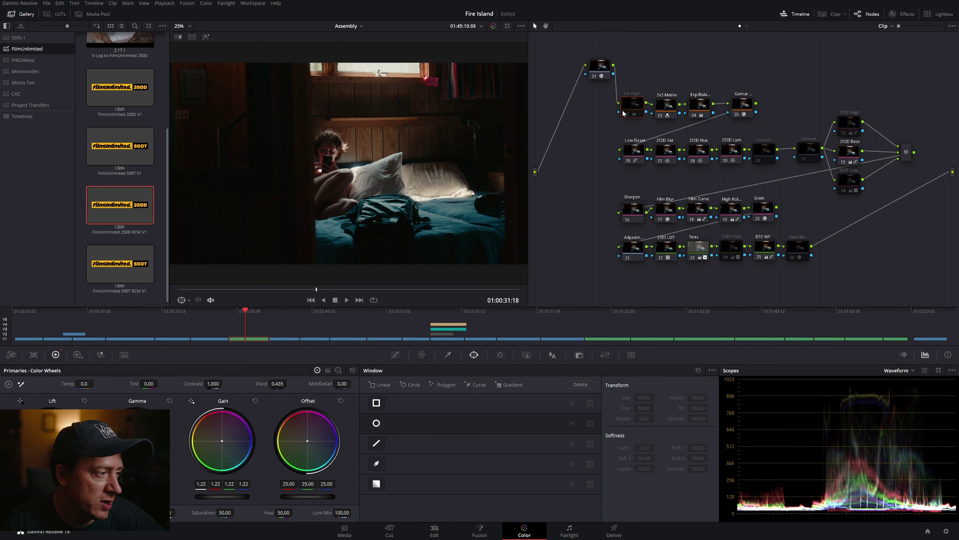
left_click(628, 114)
left_click(628, 114)
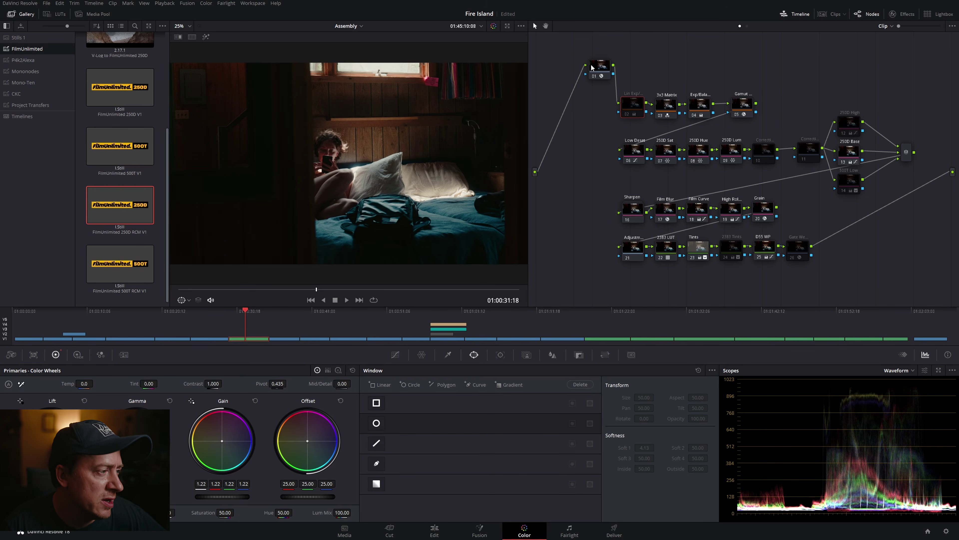
left_click(601, 72)
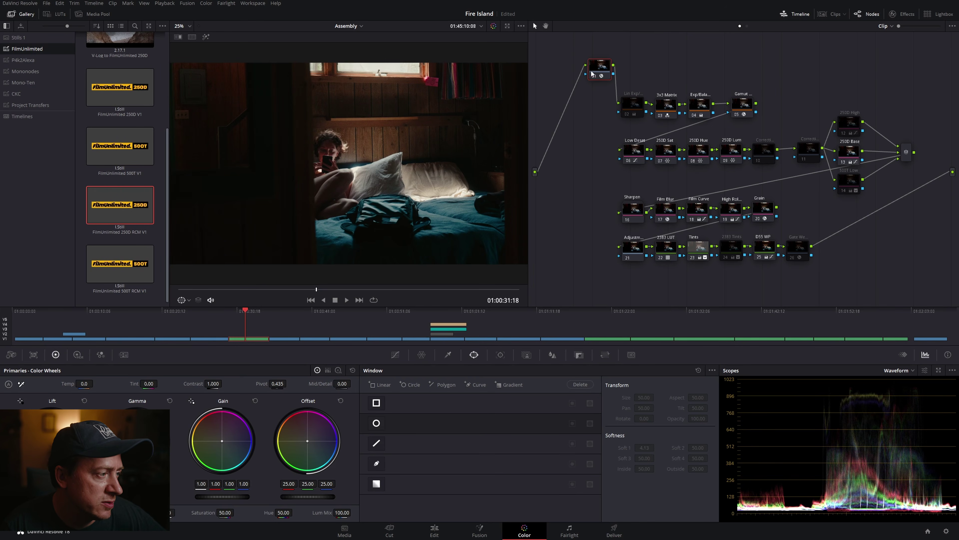
left_click(593, 76)
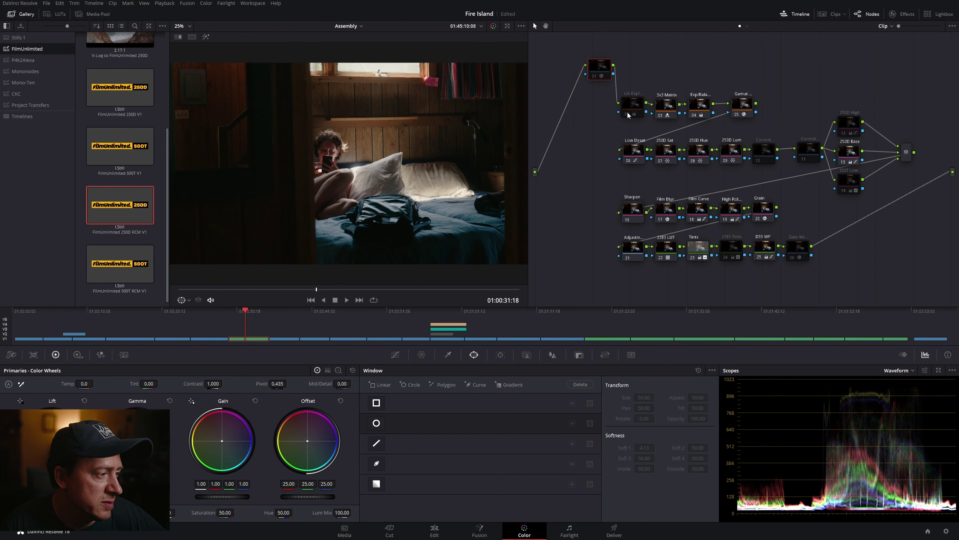
left_click(593, 77)
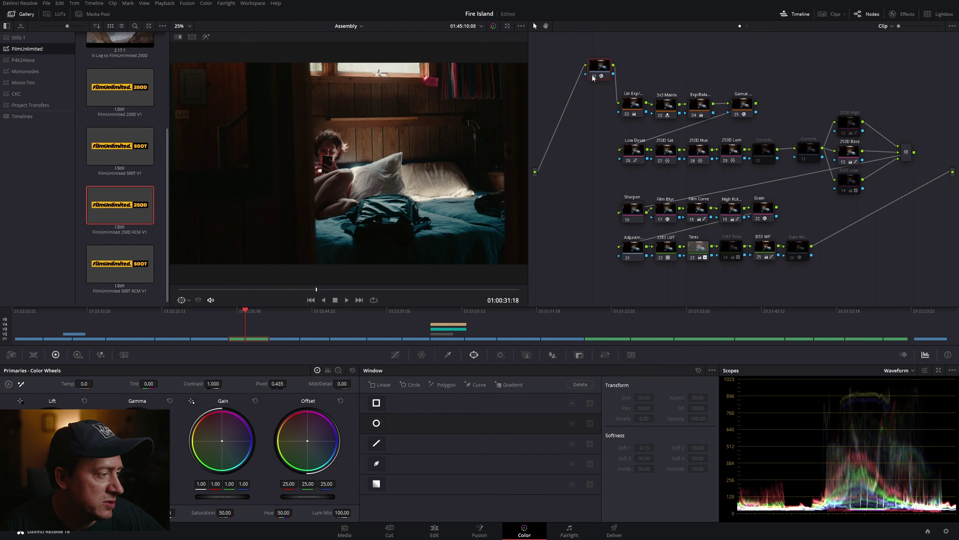
Inspect the primaries of the Lin Exp and Exp/Bal nodes, and compare the image with the 3x3 Matrix node bypassed and enabled.
left_click(630, 110)
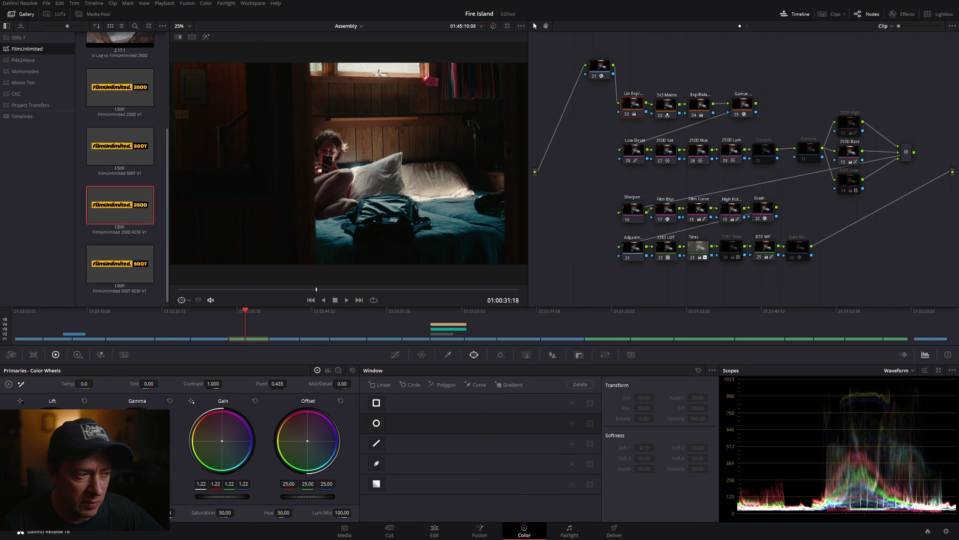
left_click(698, 114)
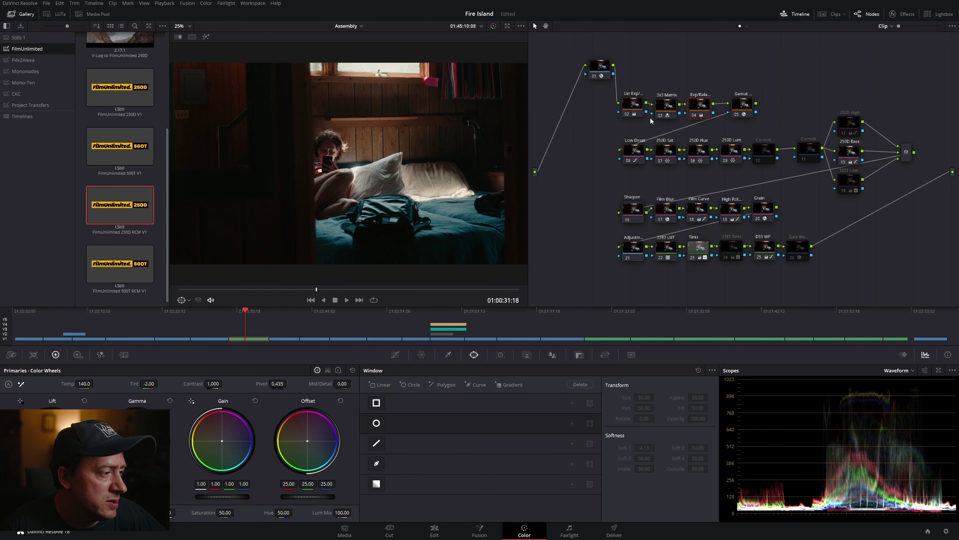
left_click(663, 116)
left_click(661, 117)
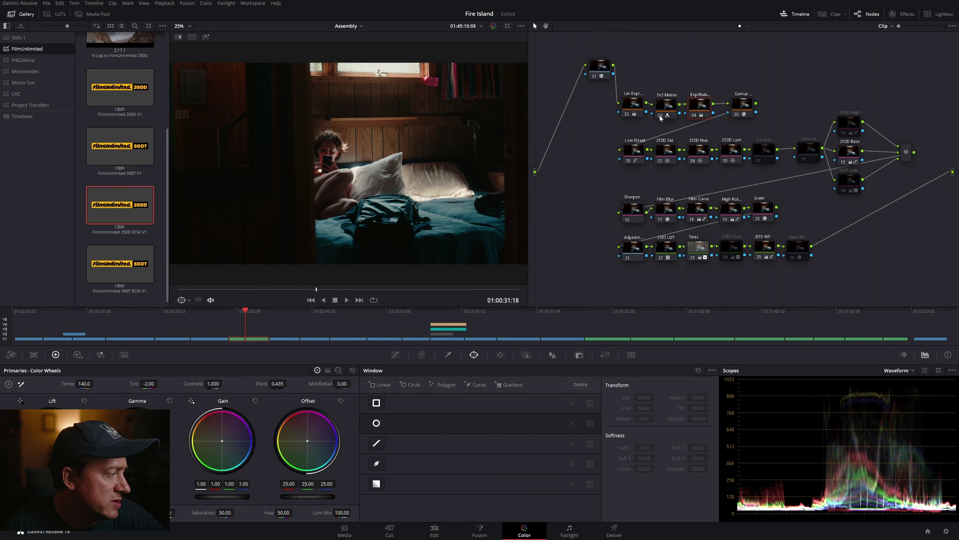
Check the image once more without the 3x3 Matrix node, re-enable that node, and select the 250D Sat node.
left_click(661, 116)
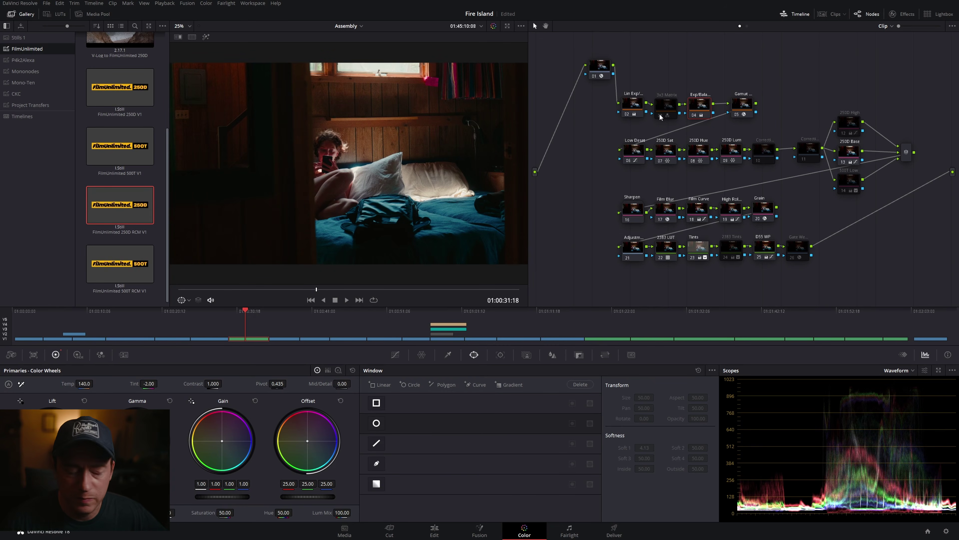
left_click(660, 115)
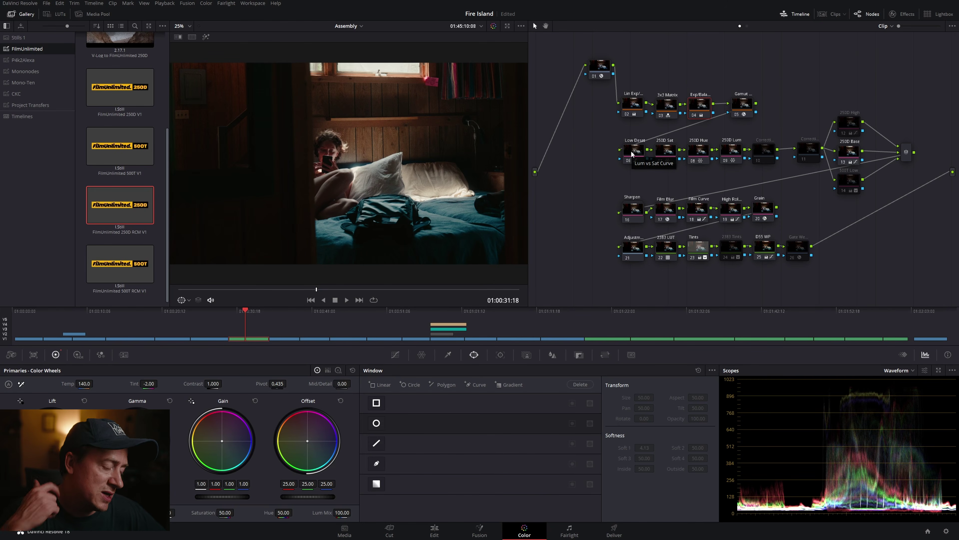
left_click(670, 152)
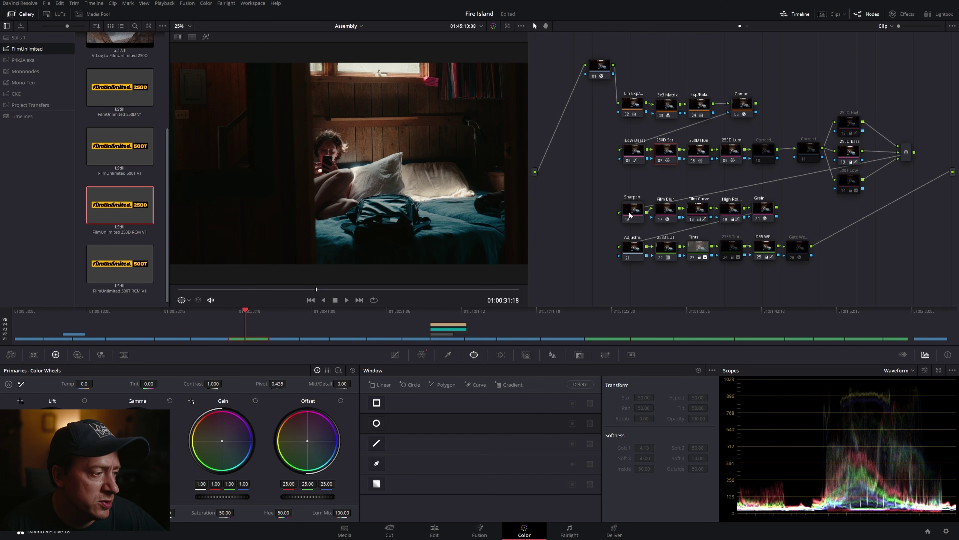
Review the clip in playback at the Film Blur node, and save the project with Film Curve selected and the playhead at 01:00:32:09.
left_click(662, 216)
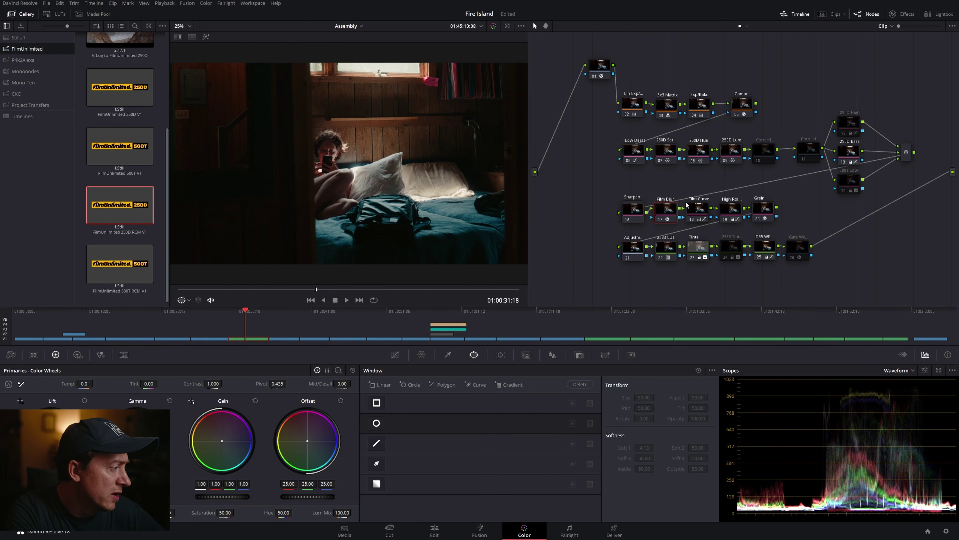
key("ctrl+d")
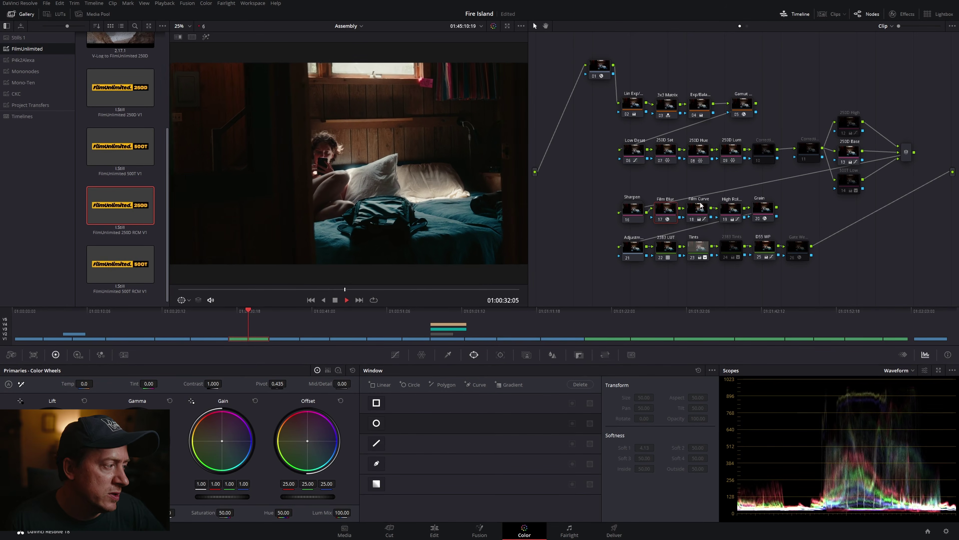
key("space")
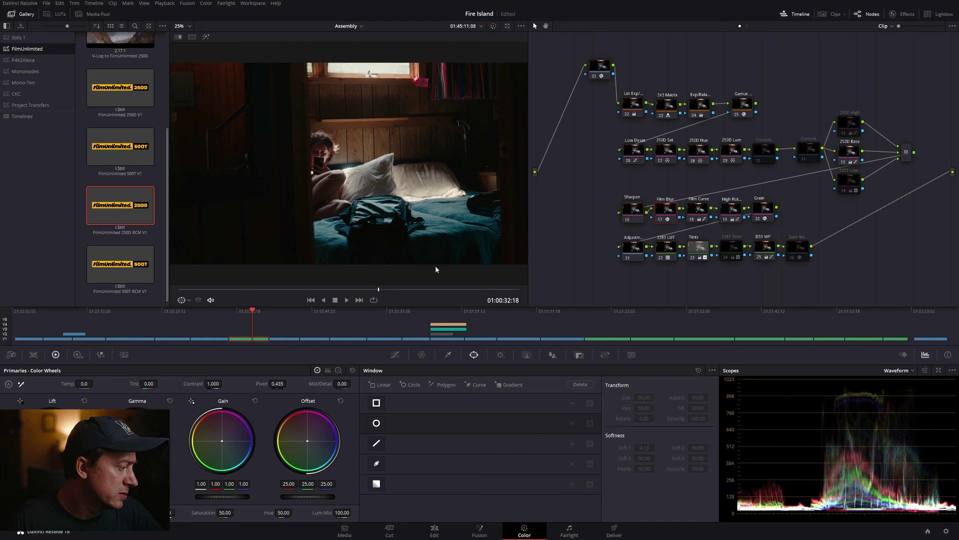
left_click_drag(378, 289, 355, 289)
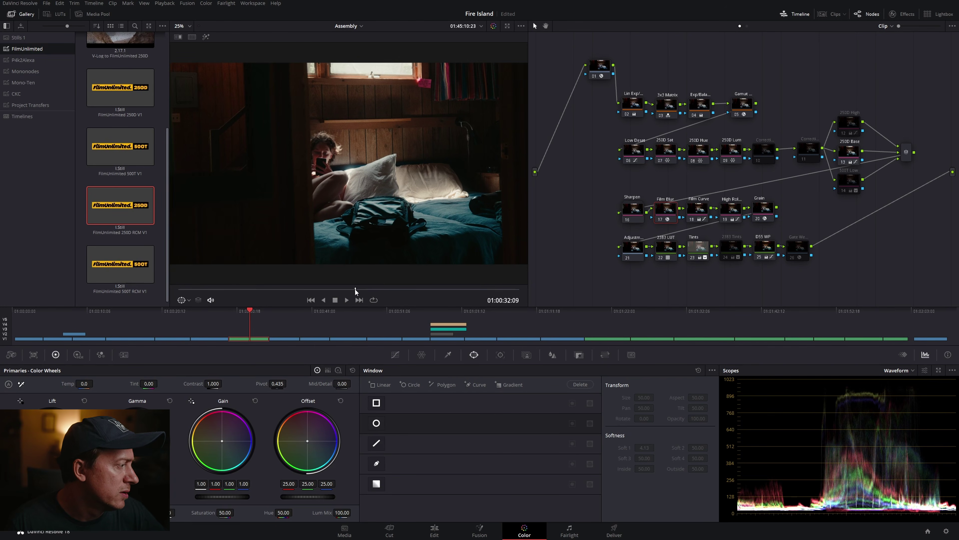
left_click(699, 214)
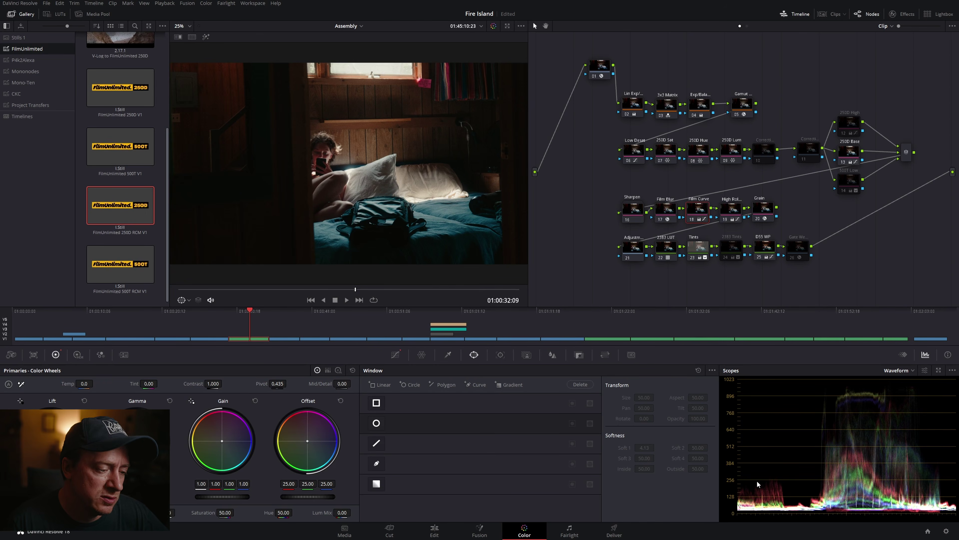
key("ctrl+s")
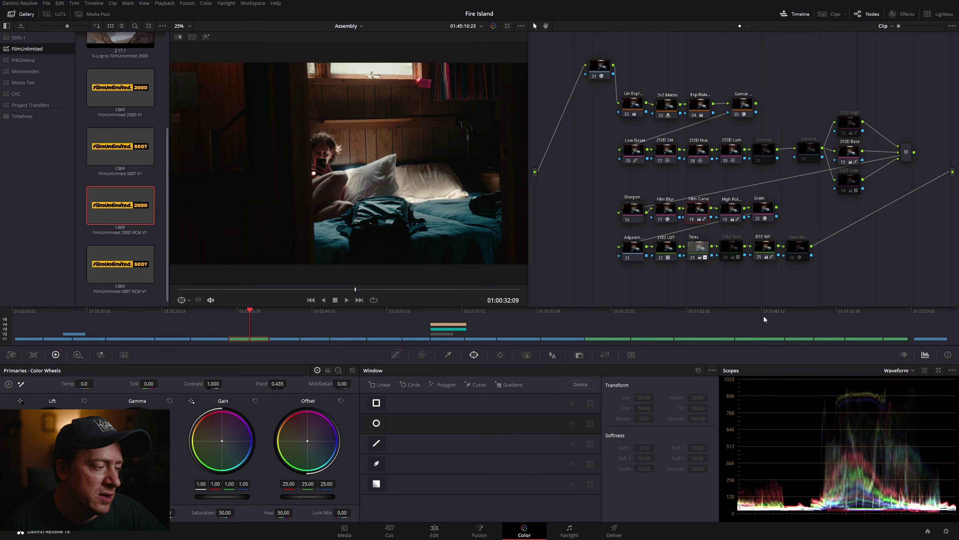
Inspect the custom curve of the high roll-off node, and compare the image with that node bypassed and enabled.
left_click(735, 210)
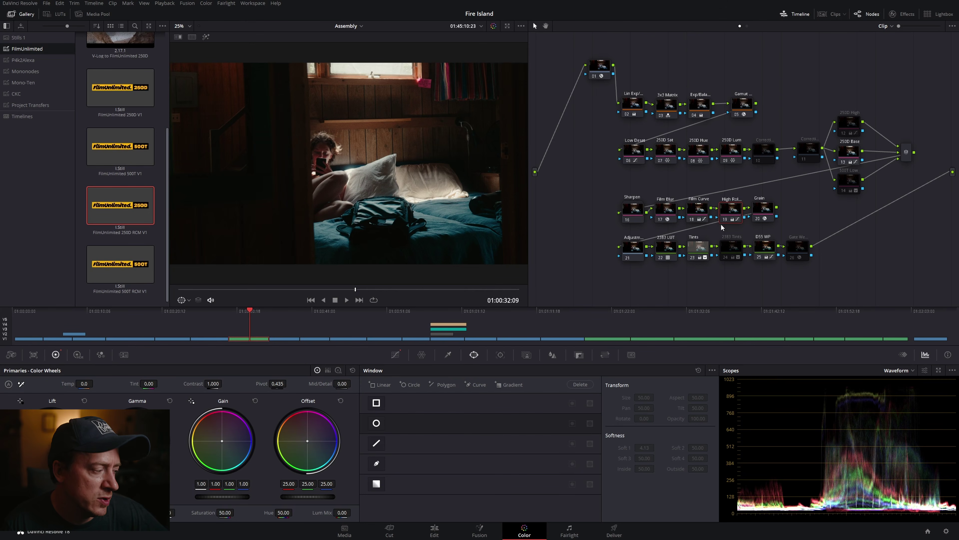
left_click(395, 355)
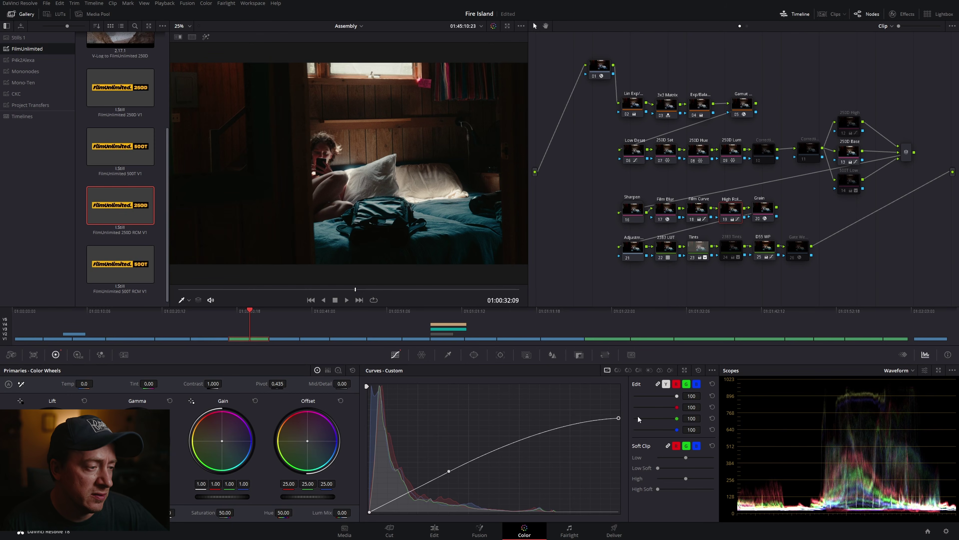
left_click(727, 220)
left_click(726, 221)
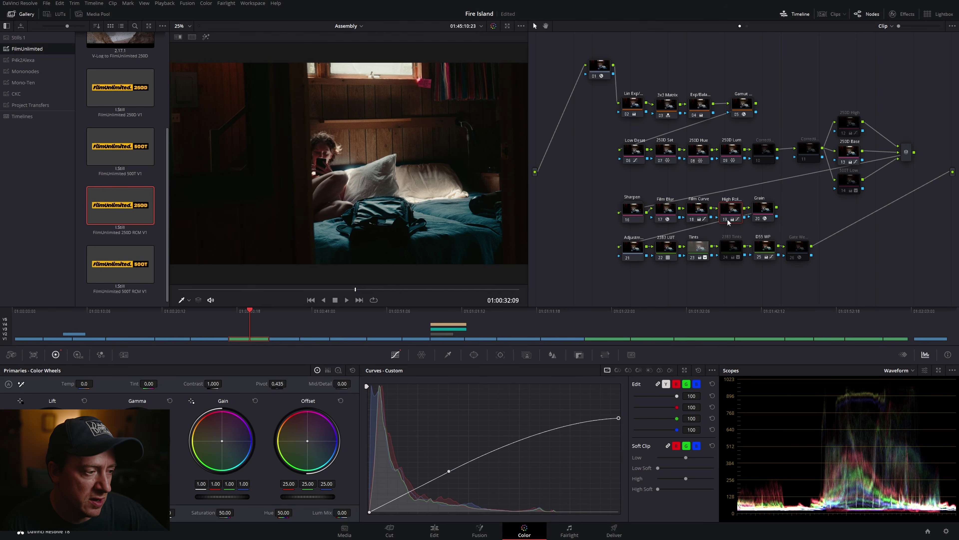
left_click(726, 220)
left_click(726, 220)
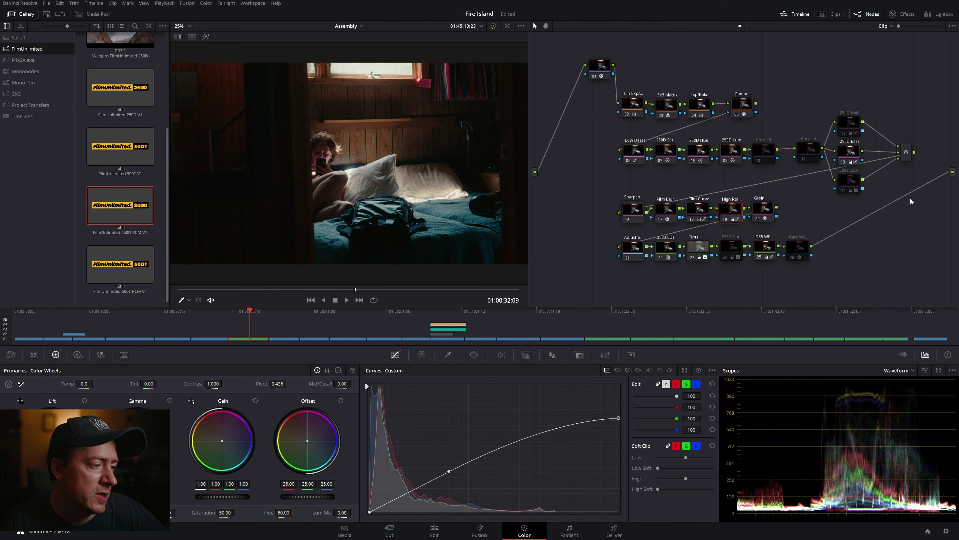
Inspect the Film Grain settings of the Grain node and its list of film grain presets, leaving the Custom preset in place.
left_click(767, 211)
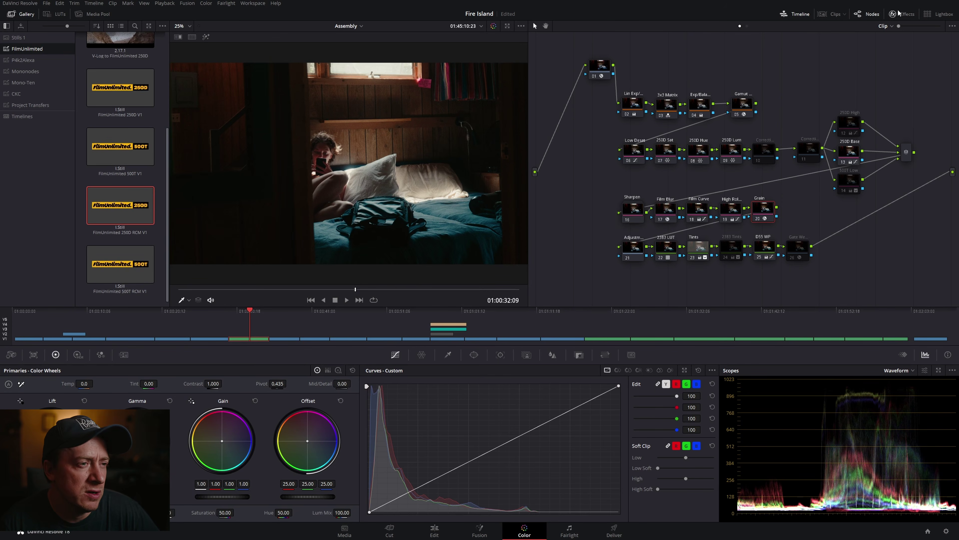
left_click(902, 14)
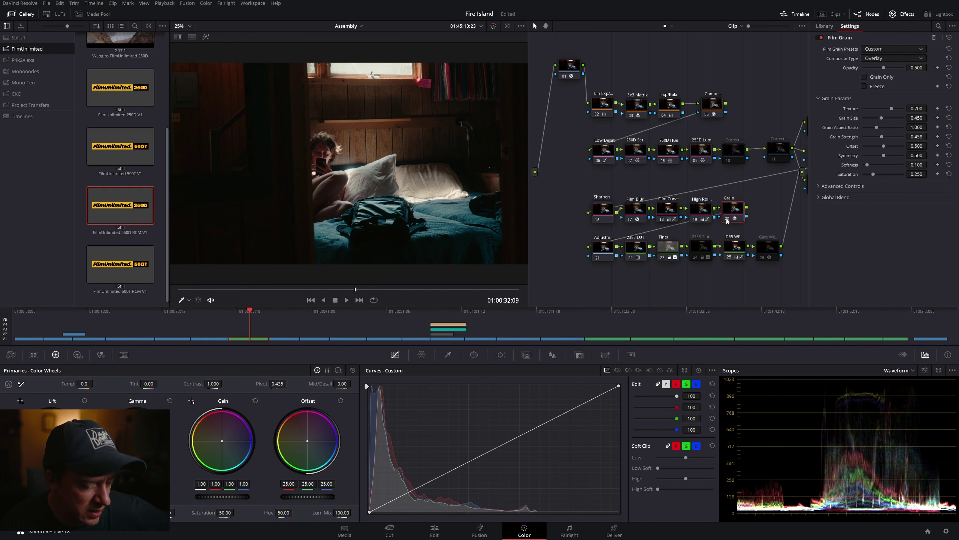
key("p")
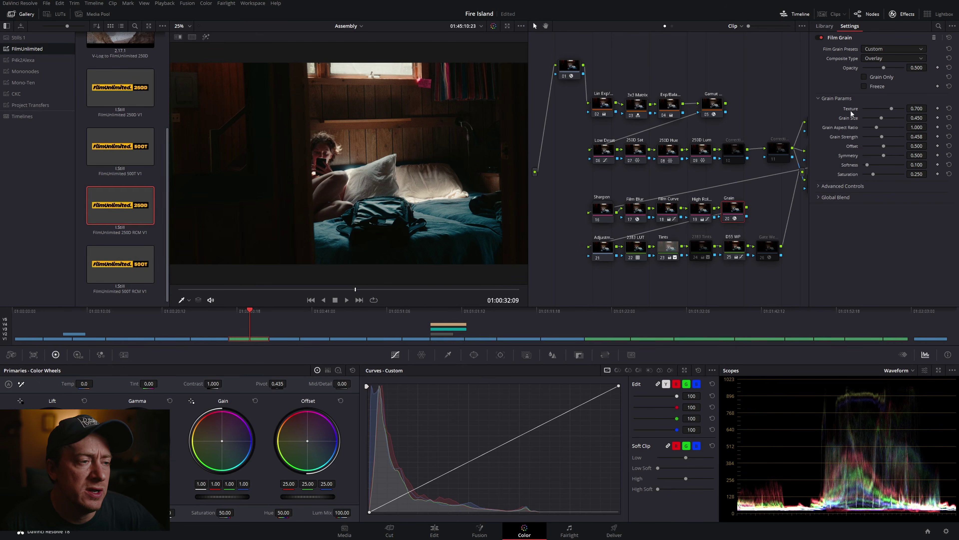
left_click(899, 50)
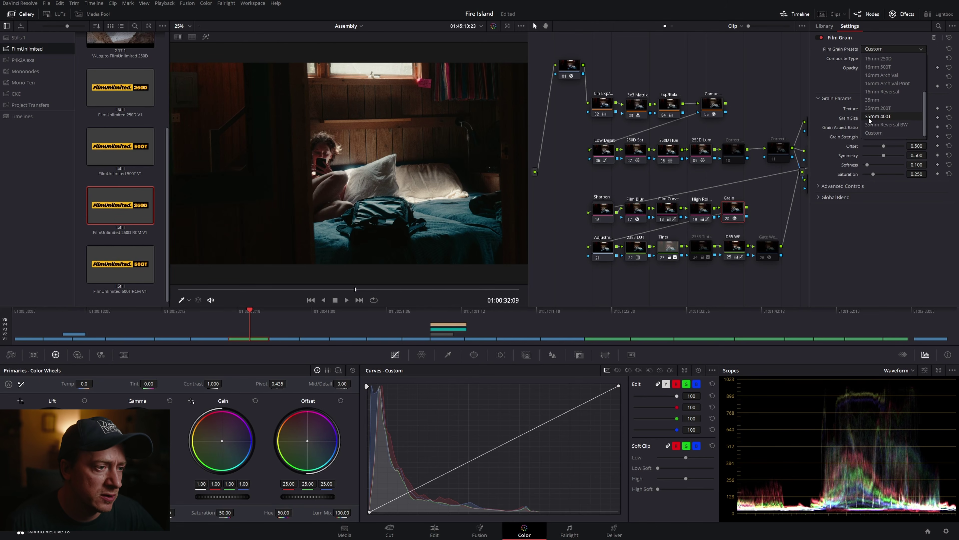
left_click(729, 120)
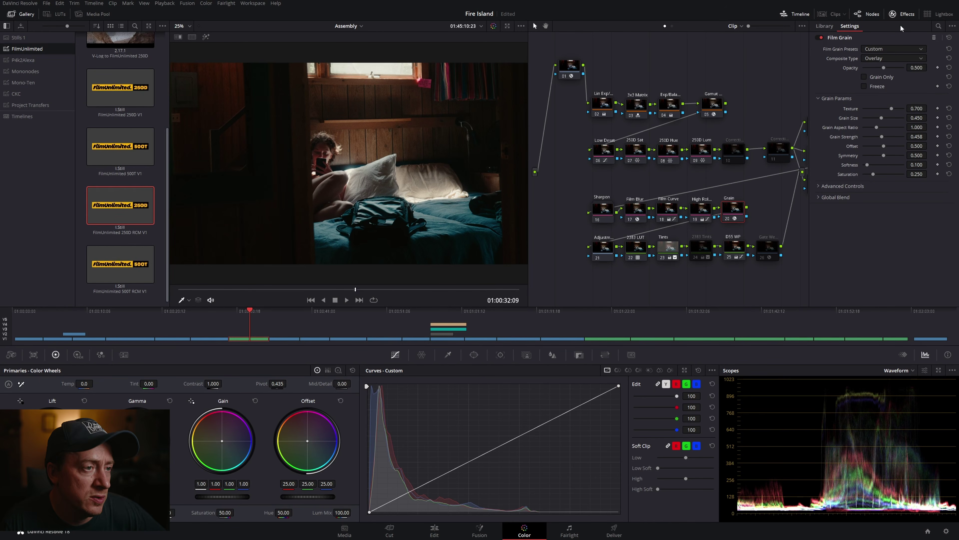
left_click(902, 14)
Look at the disabled nodes 10 and 11 between the 250D Lum node and the 250D Base branch.
left_click(764, 155)
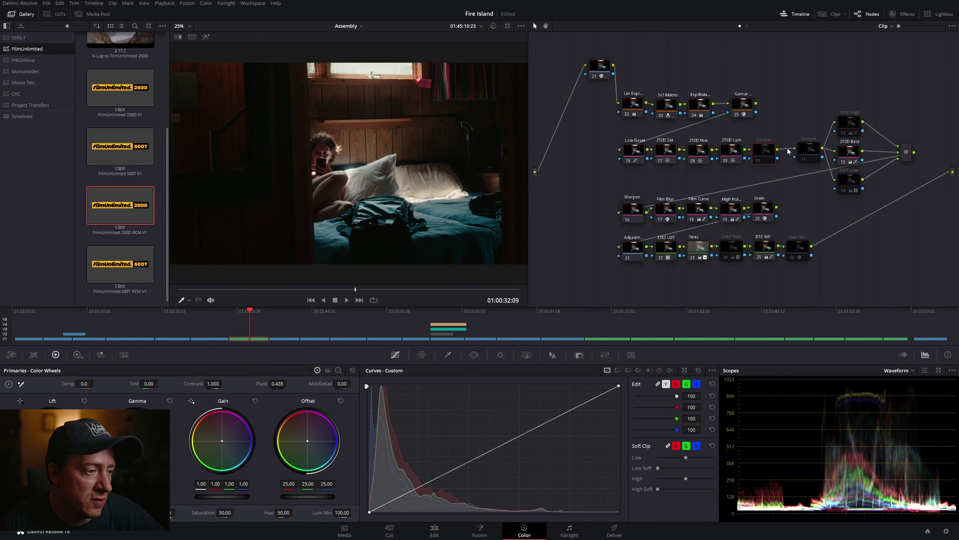
left_click(799, 149)
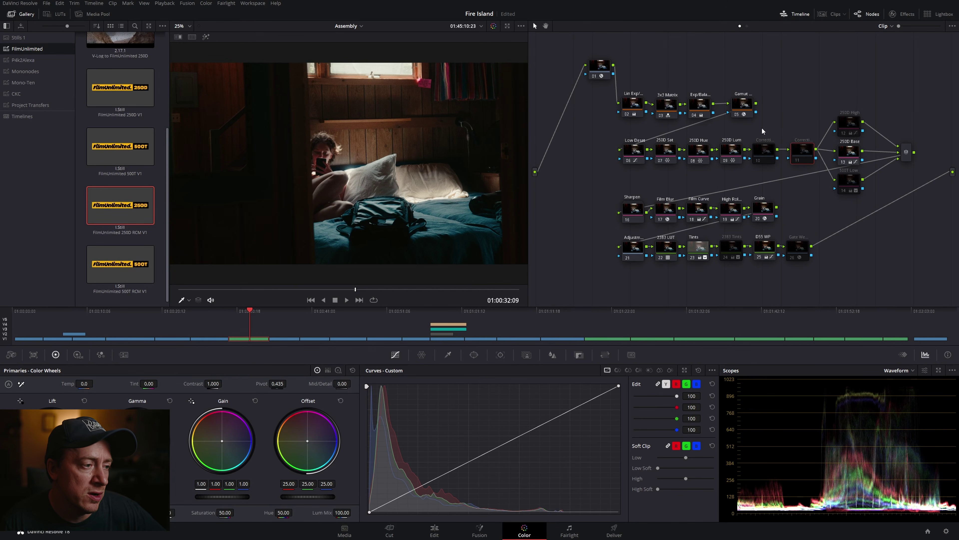
left_click(766, 155)
left_click(796, 151)
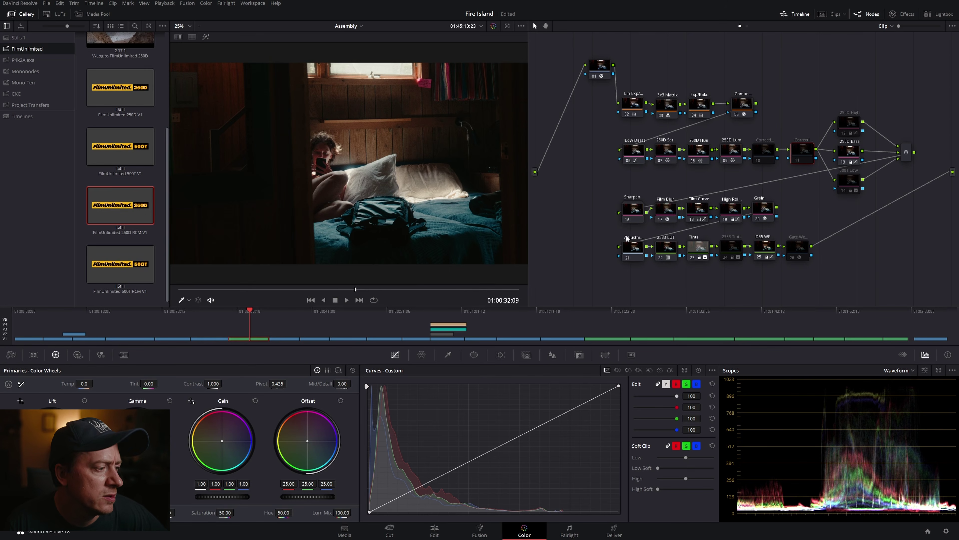
Go through the Adjustment and 2383 LUT nodes, compare the image with the 2383 LUT node bypassed and enabled, and save the project.
left_click(629, 251)
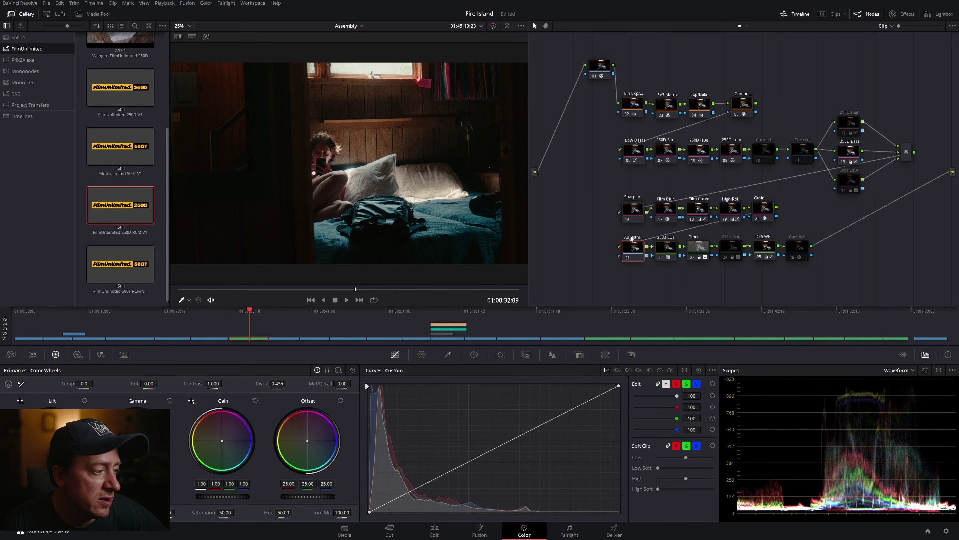
left_click(669, 251)
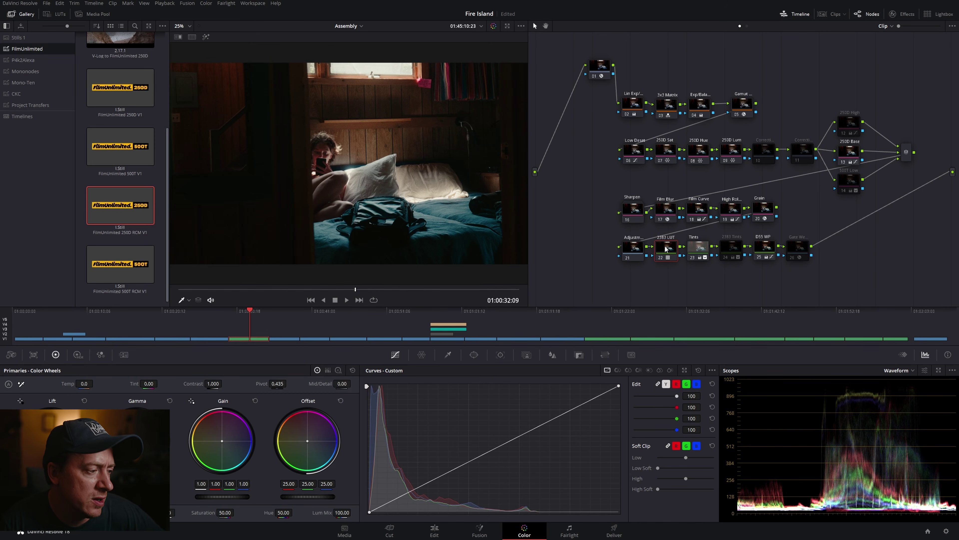
left_click(659, 256)
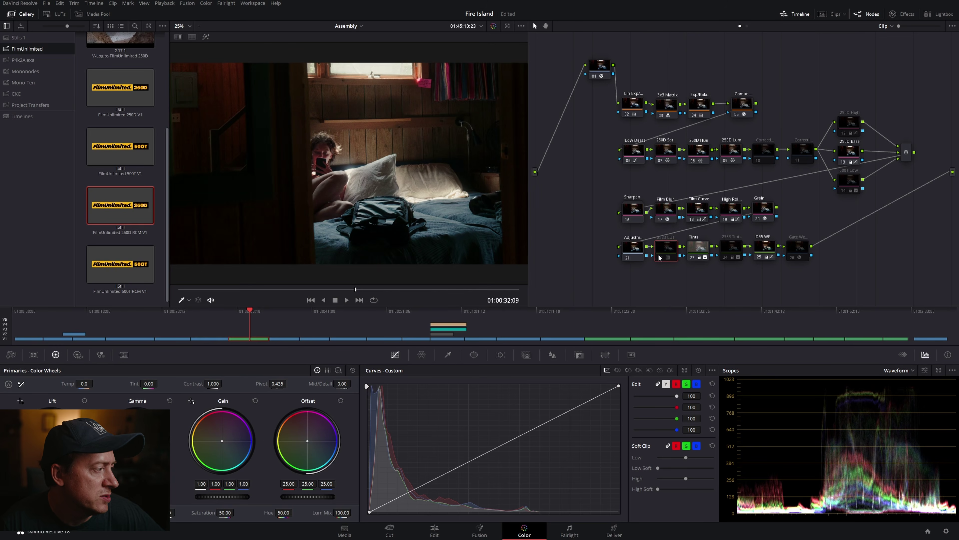
left_click(659, 257)
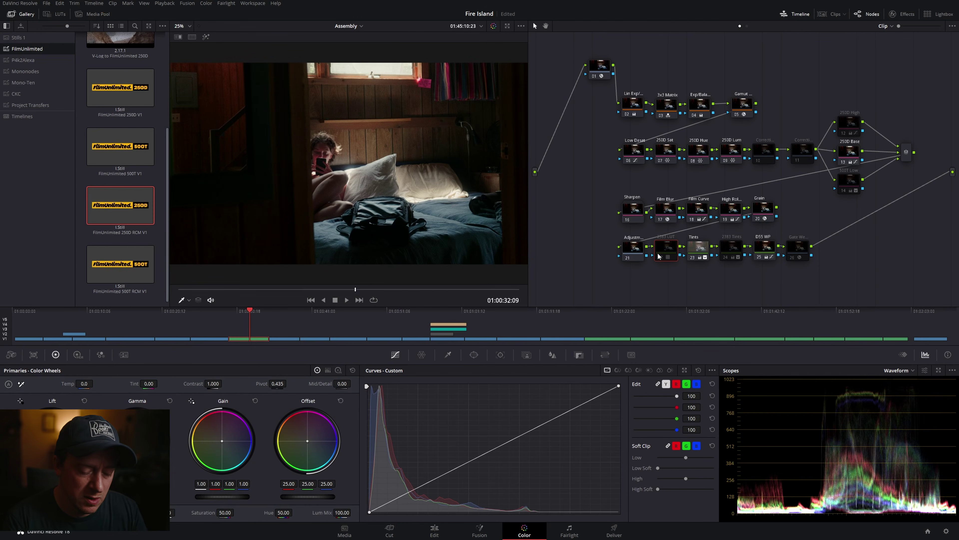
left_click(658, 255)
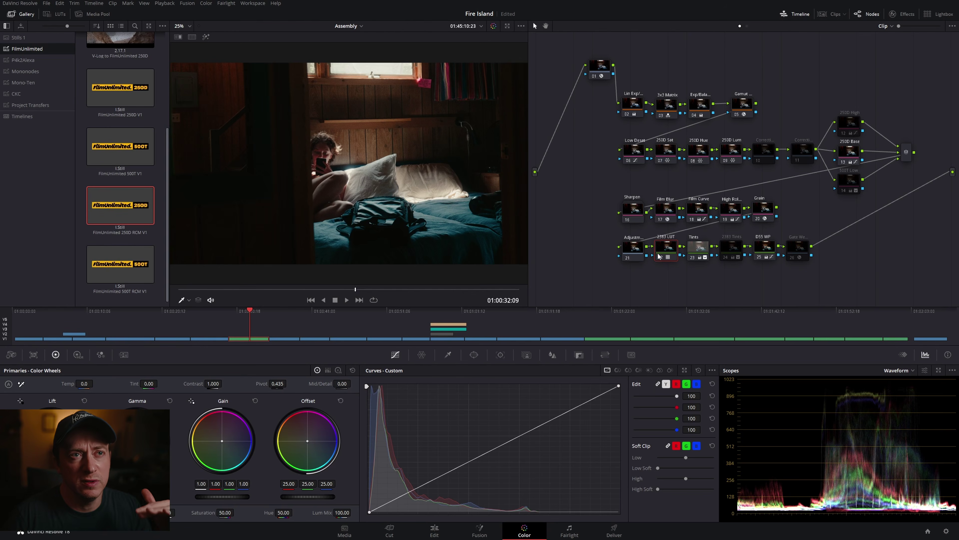
key("ctrl+s")
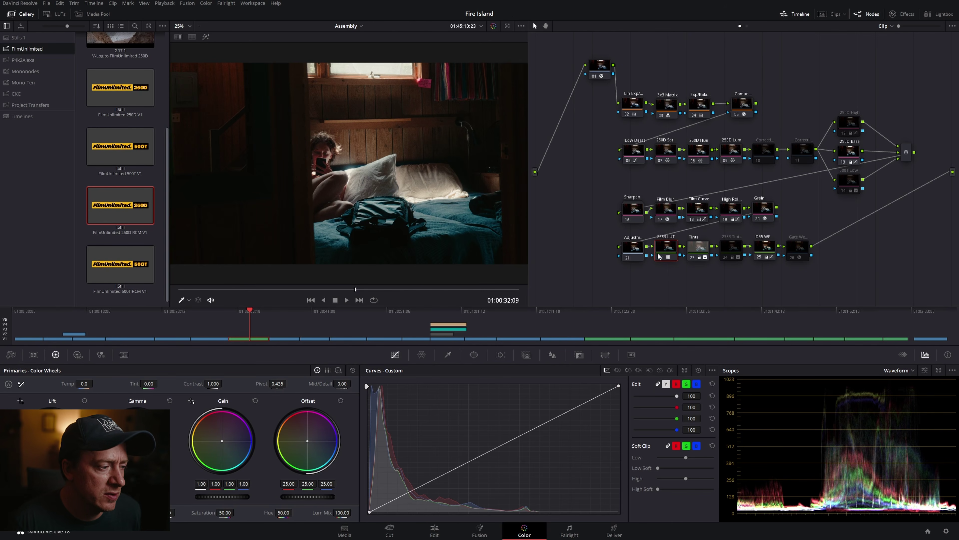
Examine the FilmUnlimited 2383 RCM LUT options available for the 2383 LUT node without changing the assigned LUT.
right_click(667, 247)
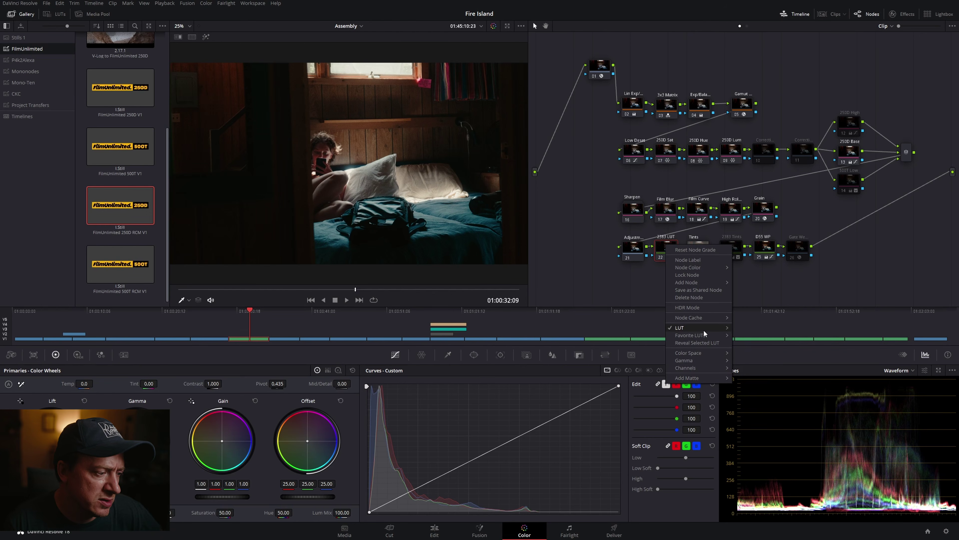
mouse_move(704, 329)
mouse_move(771, 324)
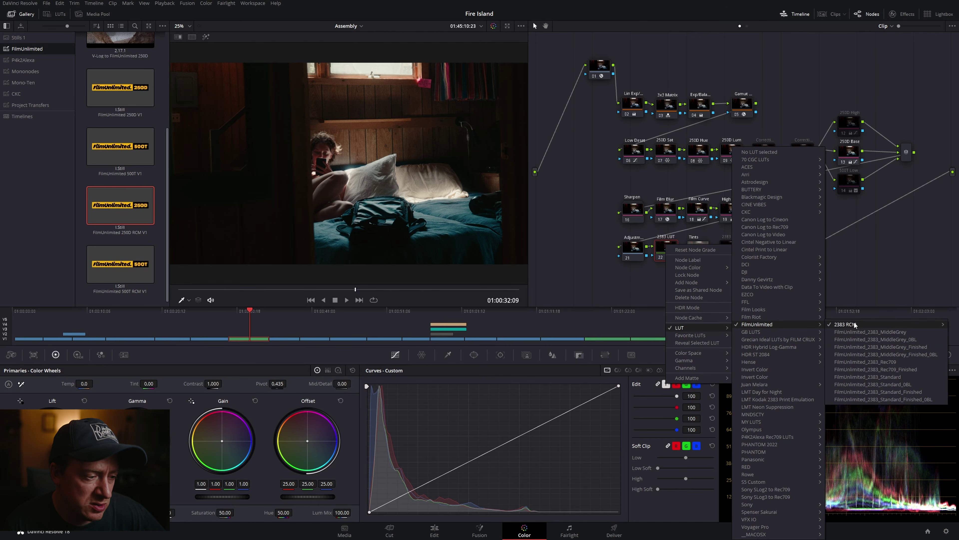
mouse_move(855, 324)
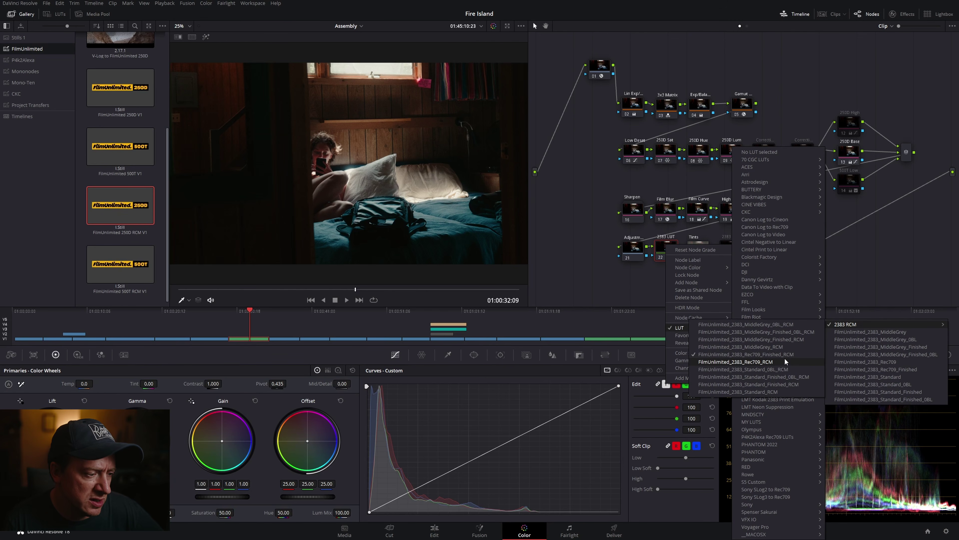
left_click(888, 264)
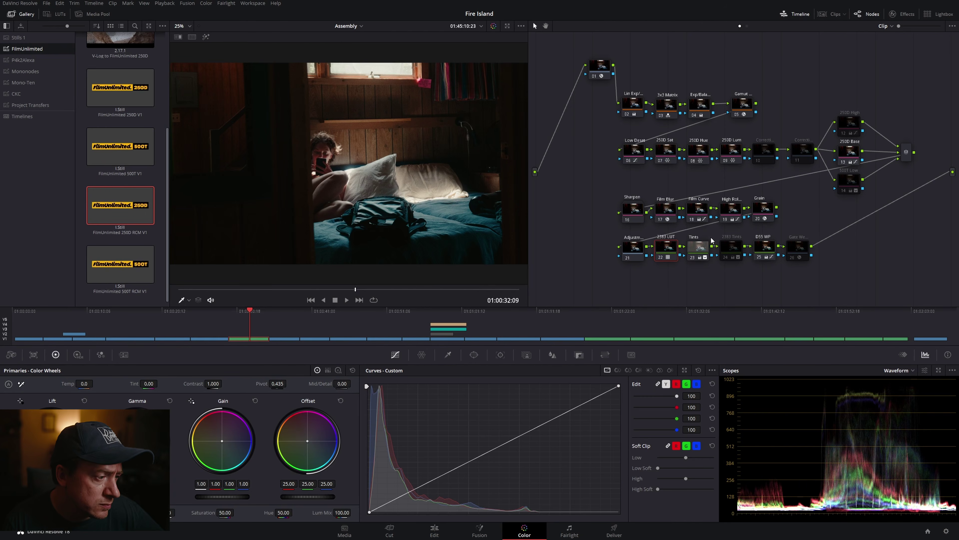
Inspect the custom curves of the Tints node, and compare the image with that node bypassed and enabled.
left_click(692, 252)
left_click(689, 258)
left_click(690, 260)
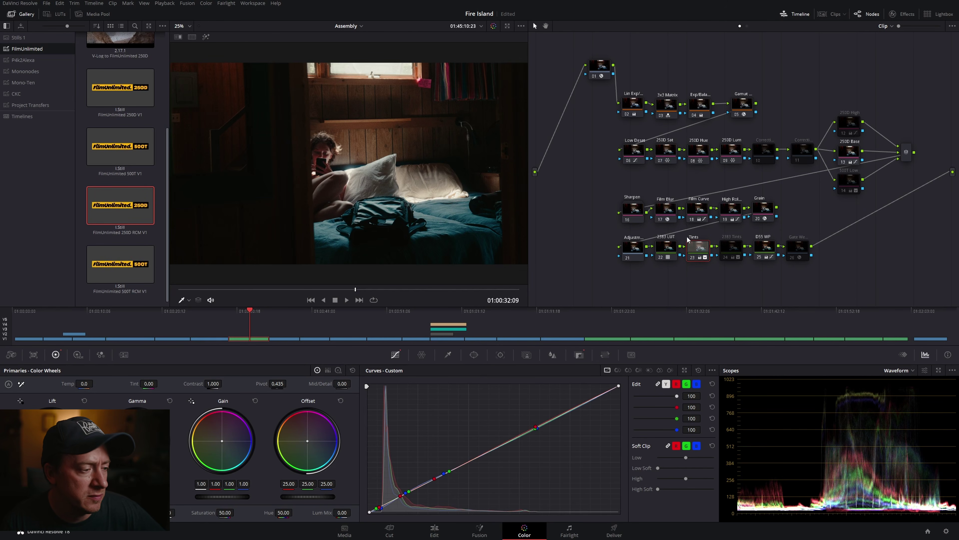
Inspect the 2383 Tints node's curves against the 2383 LUT node, and compare the image with 2383 Tints enabled and bypassed.
left_click(731, 249)
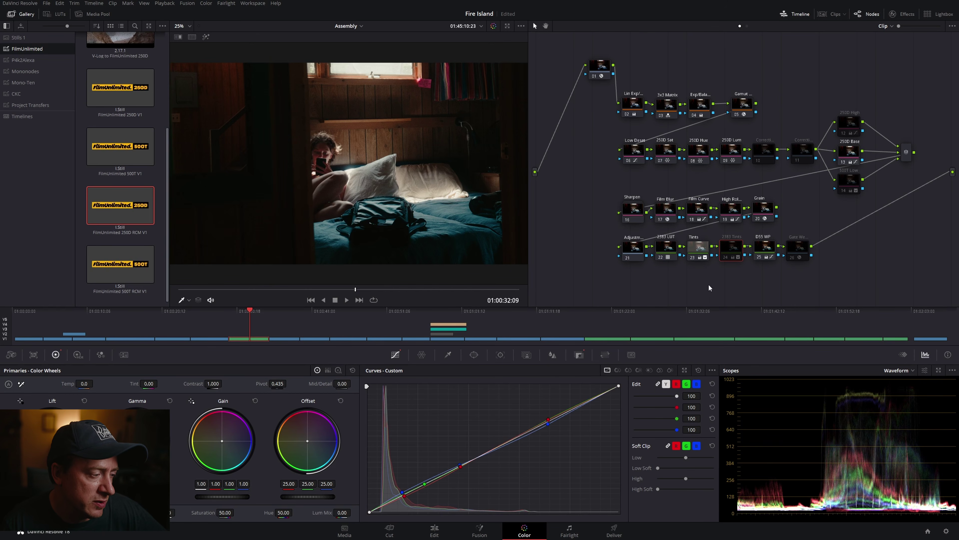
left_click(661, 249)
left_click(730, 245)
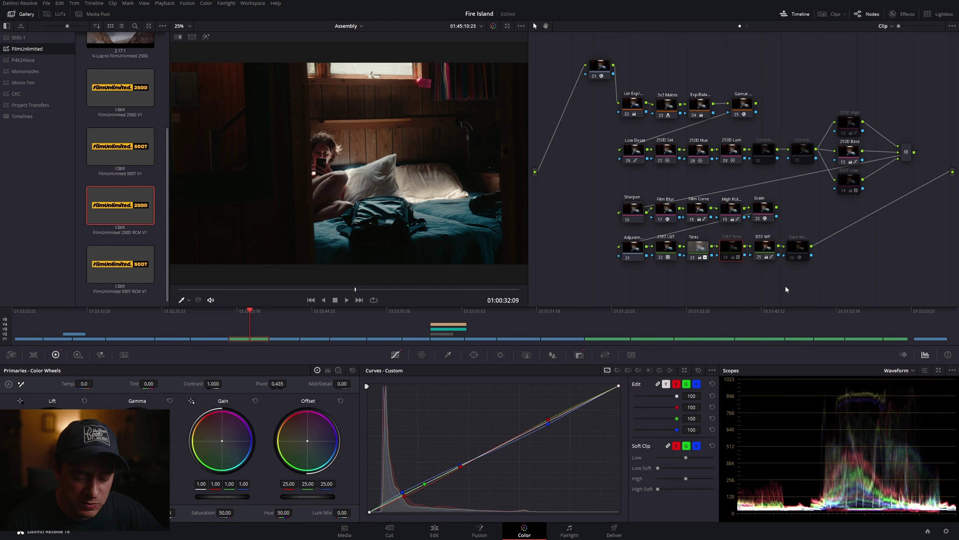
key("ctrl+d")
key("ctrl+d")
key("ctrl+f")
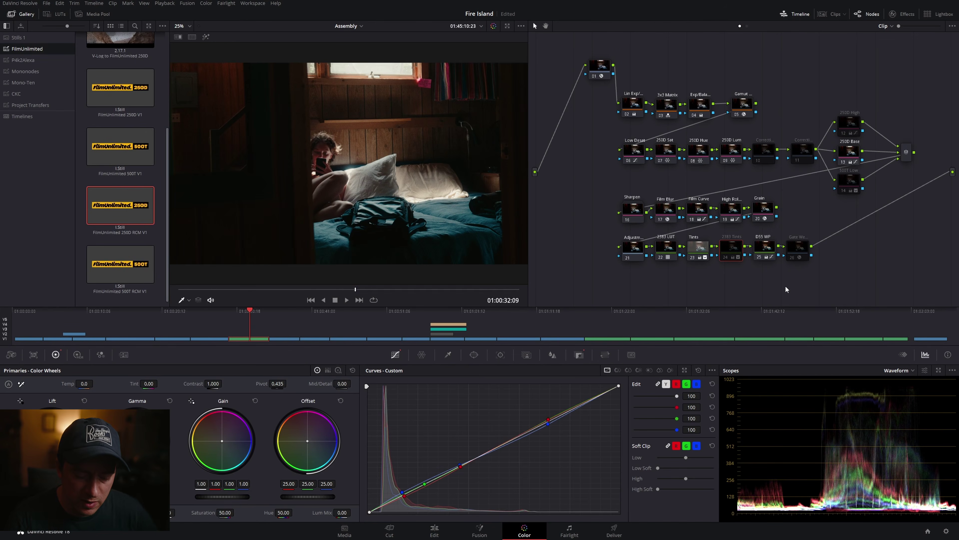
Inspect the custom curves of the D55 WP node and the settings of the bypassed final node, node 26.
key("shift+apostrophe")
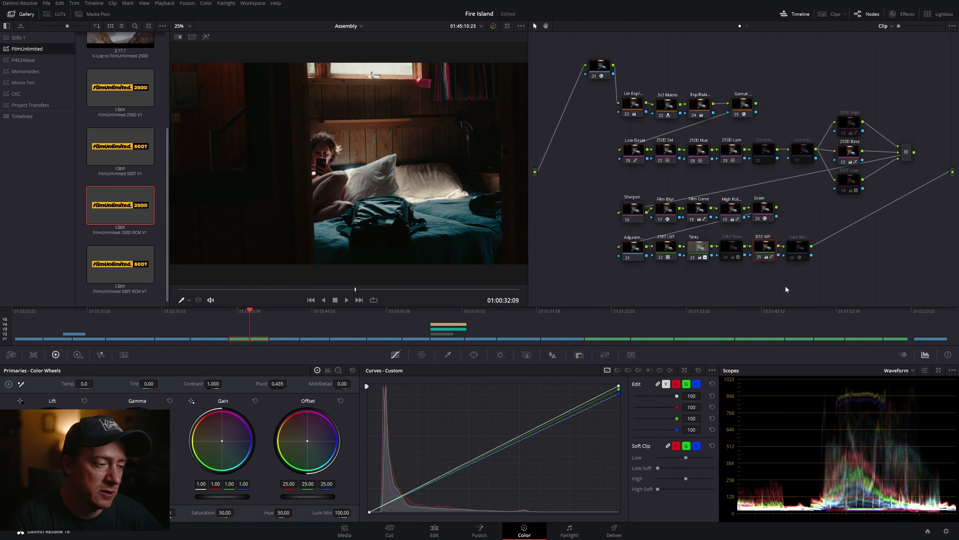
left_click(796, 246)
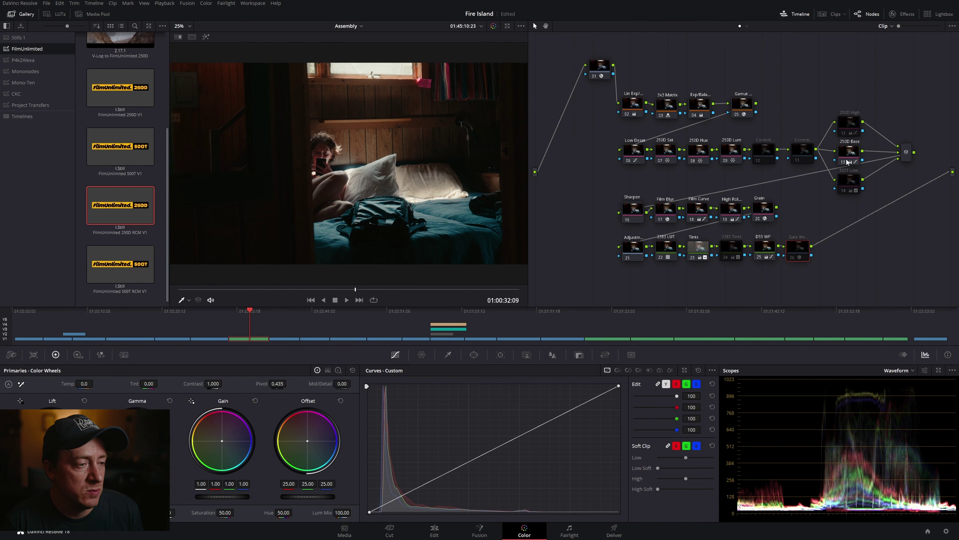
Compare the 250D High, 250D Base and 500T Low parallel nodes by toggling them, leaving only 250D Base enabled.
left_click(848, 124)
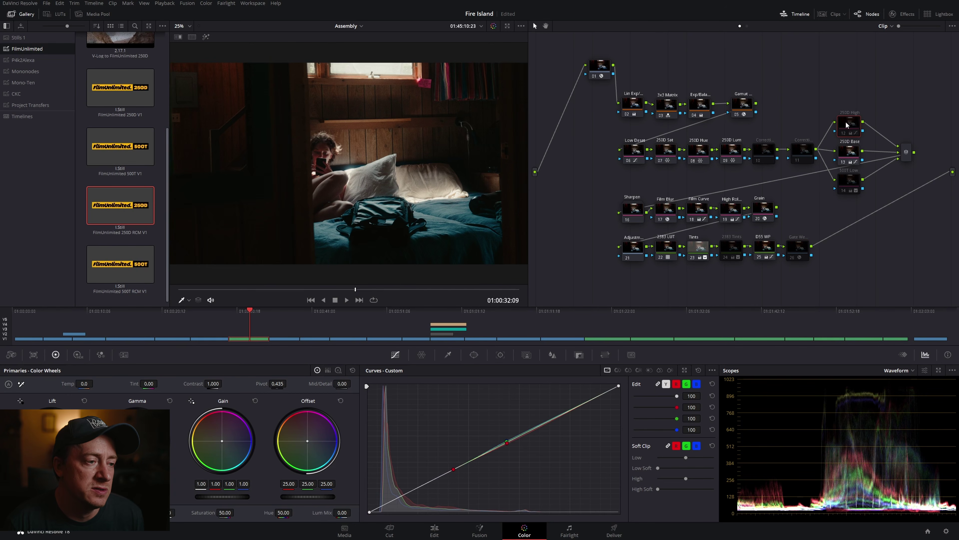
left_click(844, 161)
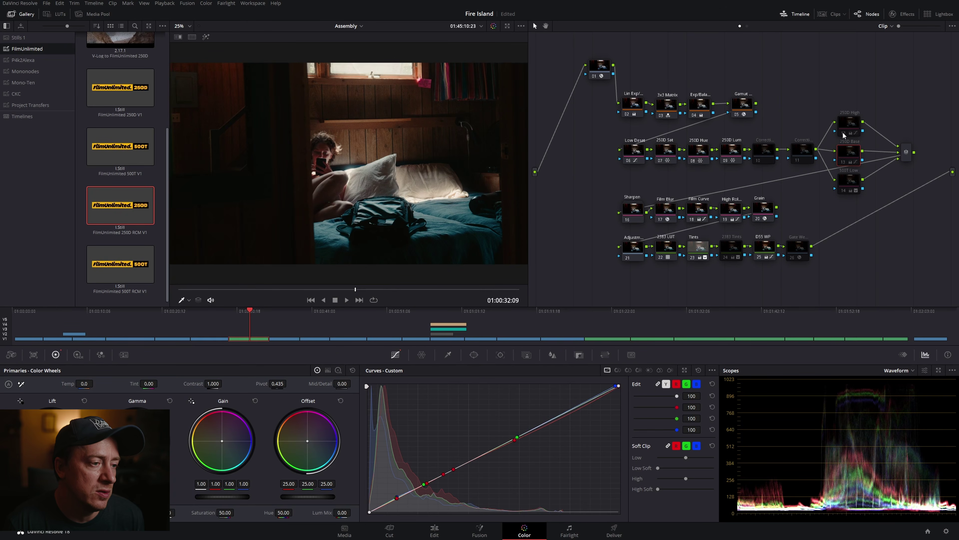
left_click(844, 184)
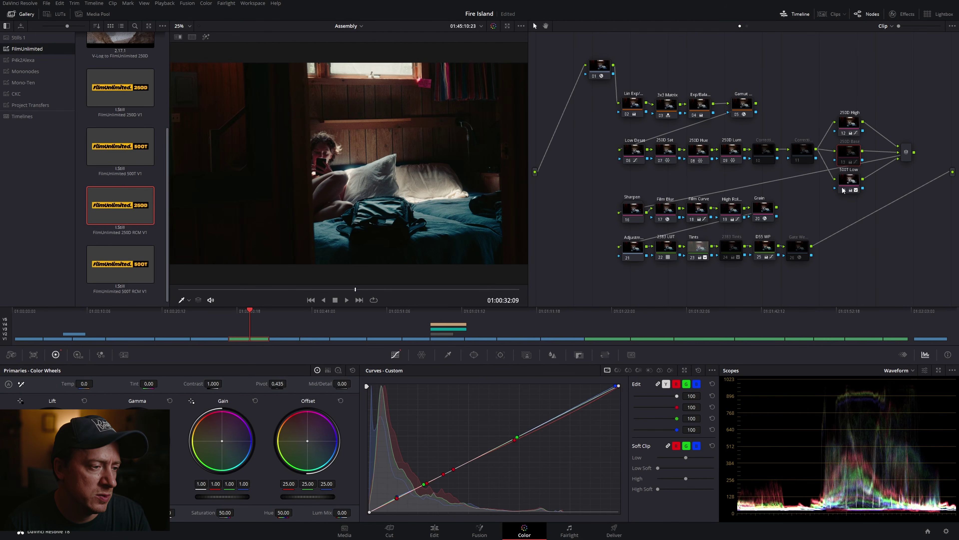
left_click(843, 136)
key("ctrl+d")
left_click(843, 162)
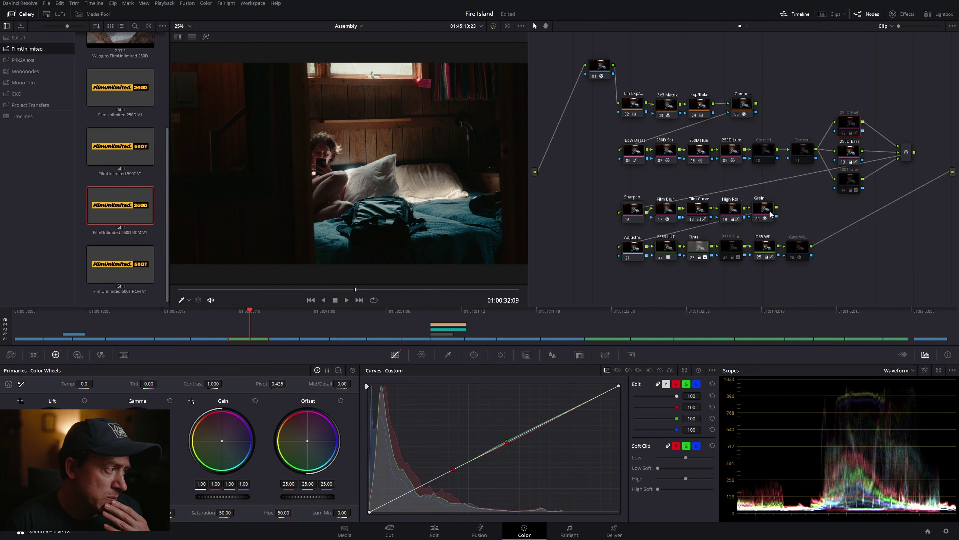
Save the project and view the graded bedroom clip full screen.
key("ctrl+s")
key("ctrl+f")
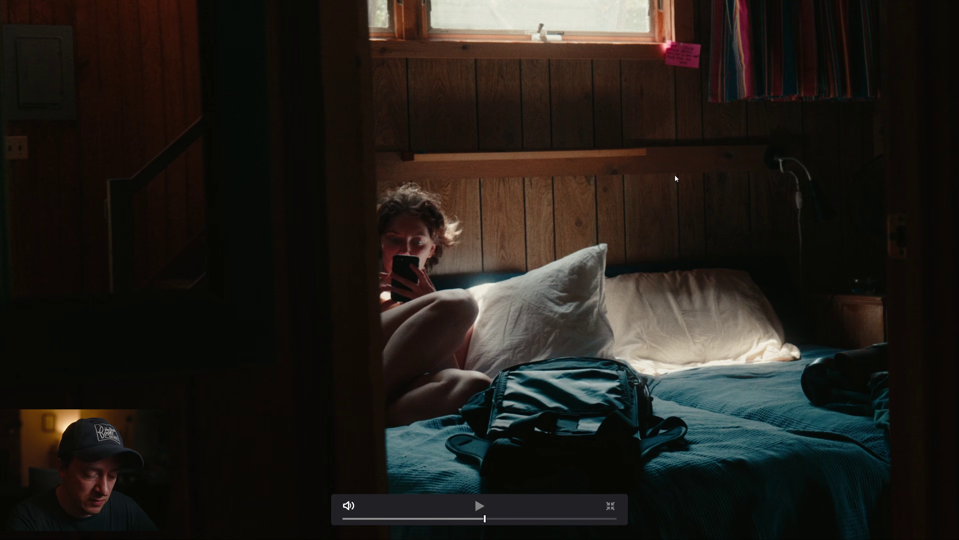
key("ctrl+f")
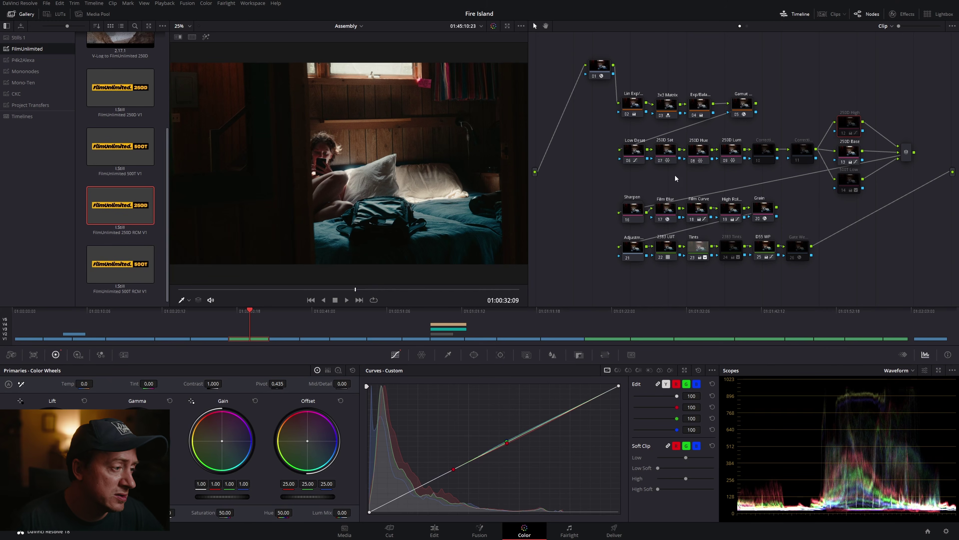
Compare the bedroom clip full screen with and without the grade while nodes 01, 02 and 04 are bypassed, and re-enable those nodes.
left_click(628, 113)
left_click(593, 77)
left_click(694, 115)
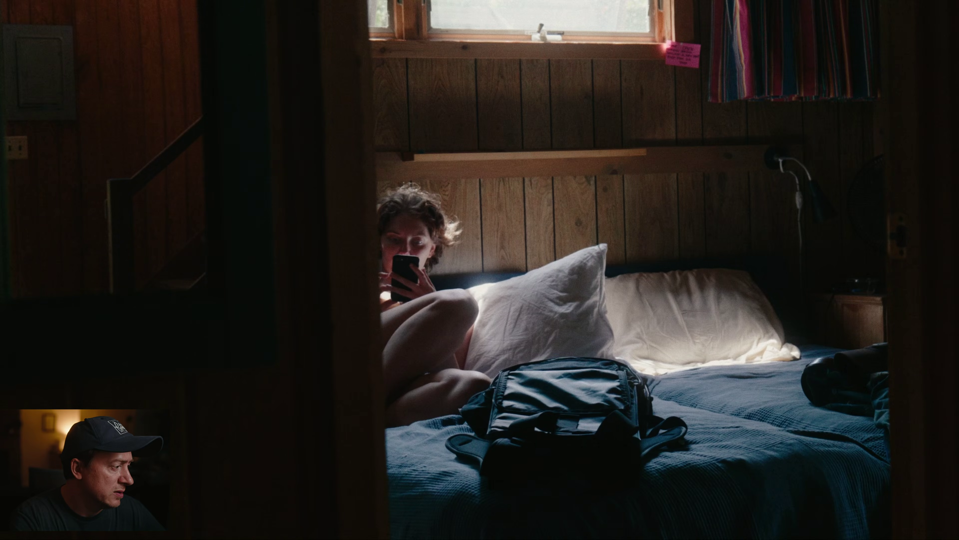
key("shift+d")
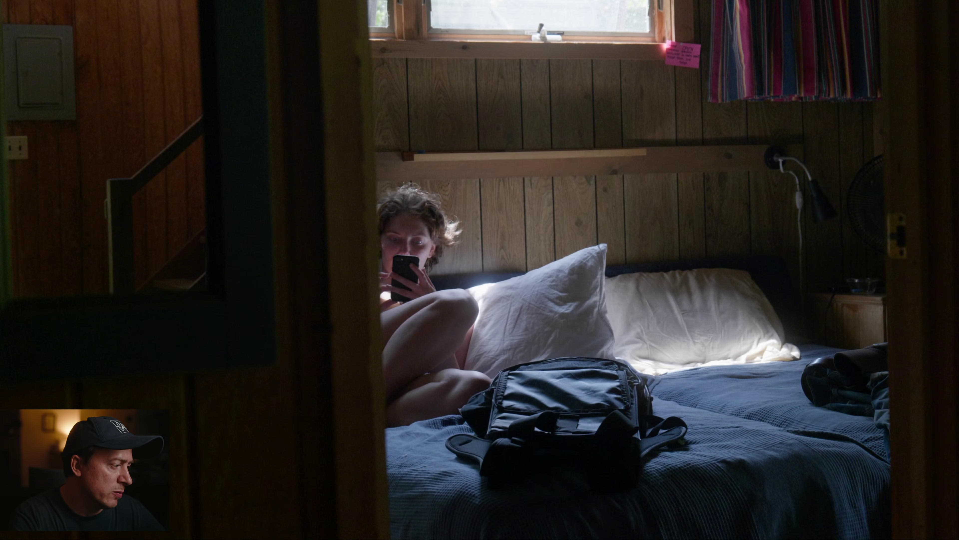
key("shift+d")
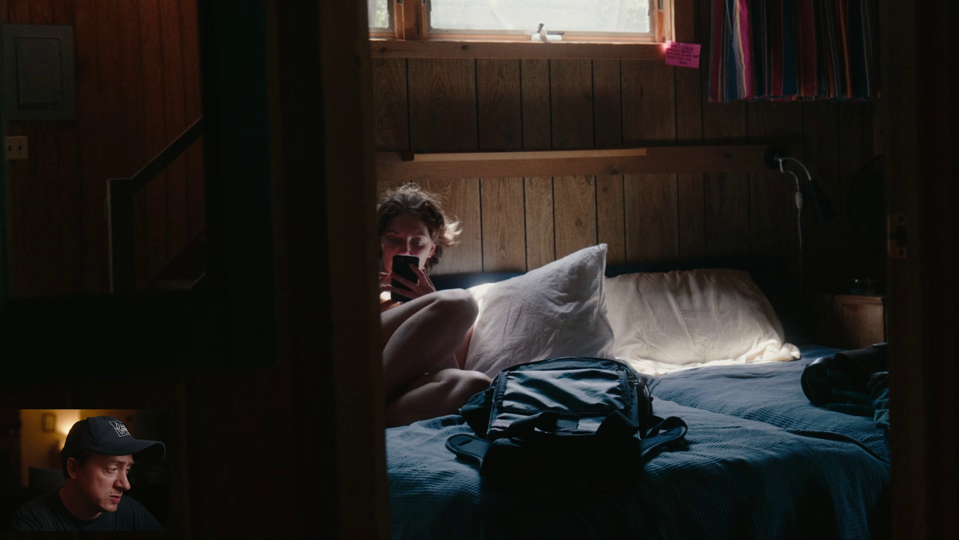
key("ctrl+f")
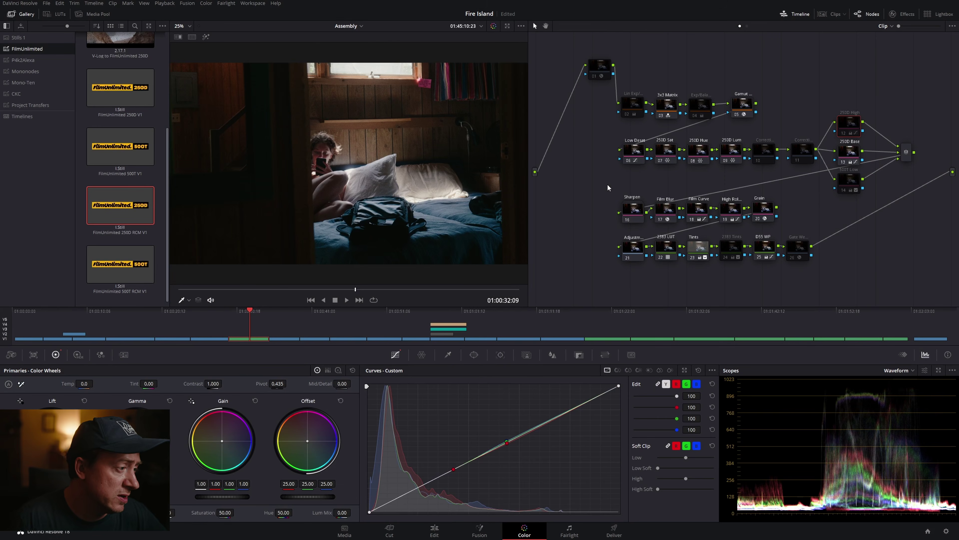
left_click(593, 75)
left_click(627, 113)
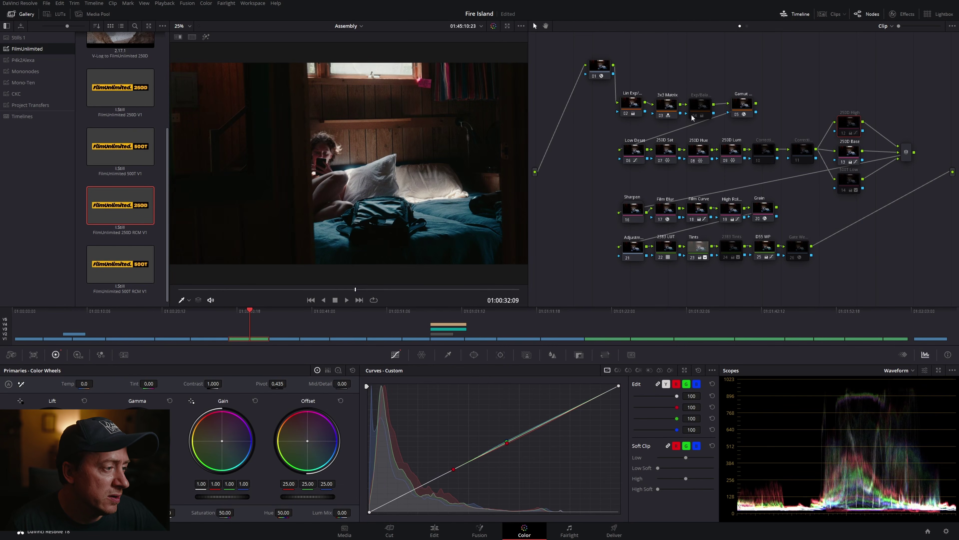
left_click(694, 116)
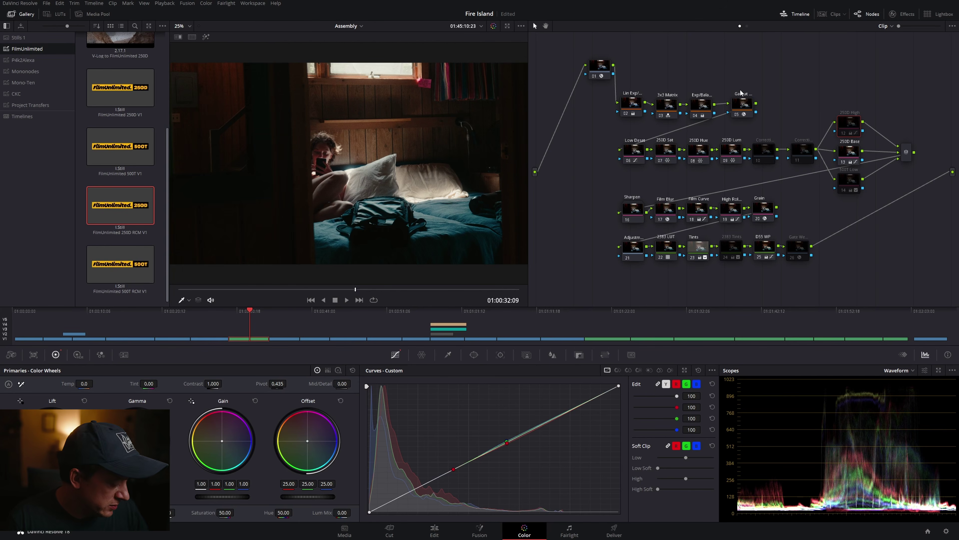
Switch to clip 10, the man's face close-up, using the clip thumbnails, and hide the thumbnails again.
key("Down")
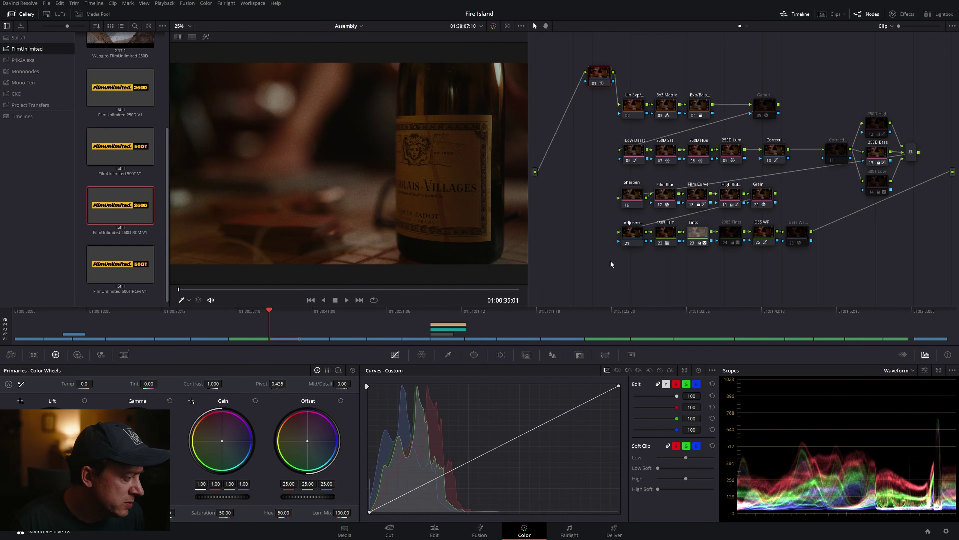
left_click(829, 14)
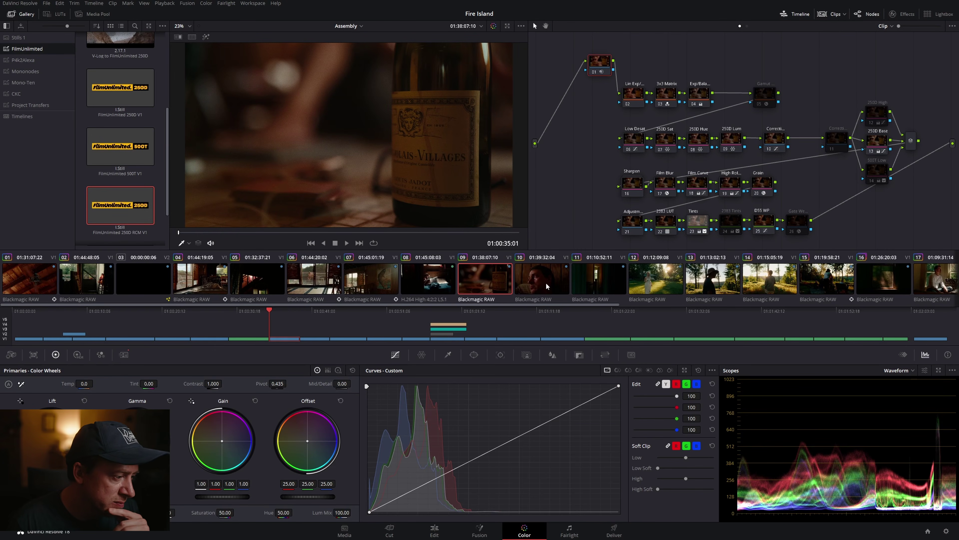
left_click(540, 282)
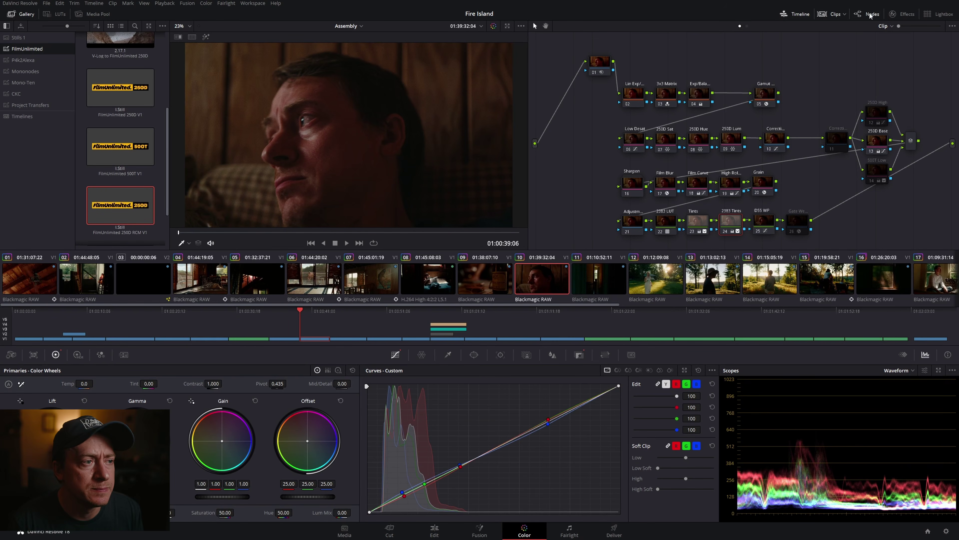
left_click(833, 14)
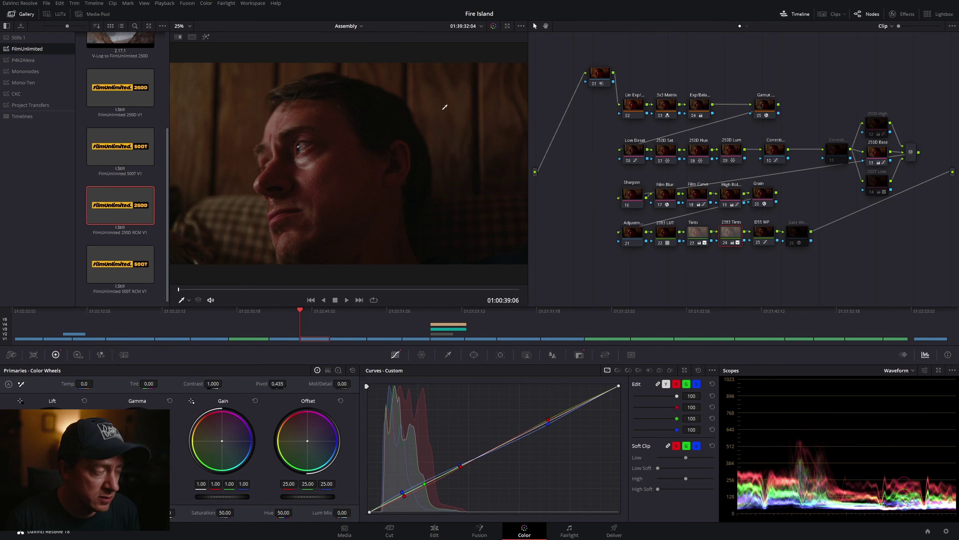
View the face close-up full screen and compare its ungraded and graded versions.
key("ctrl+f")
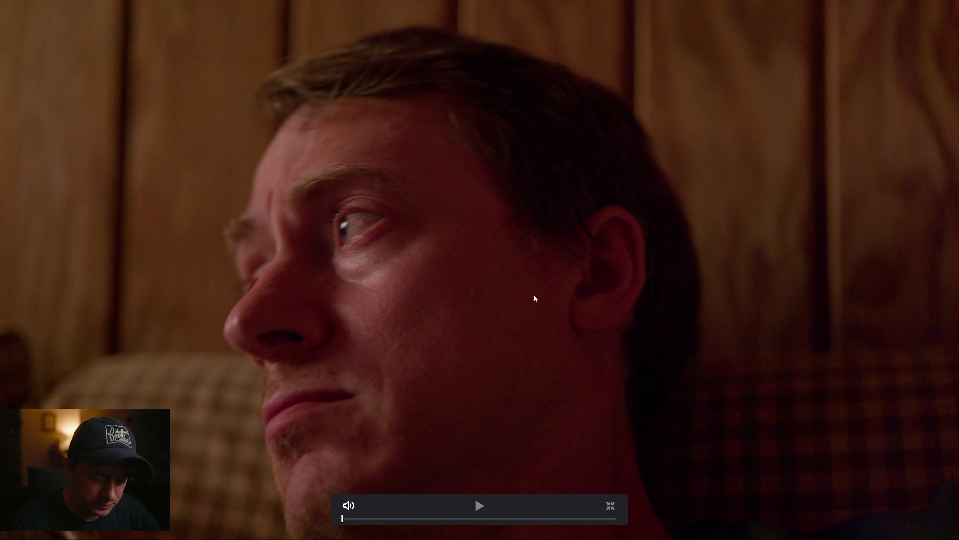
key("Right")
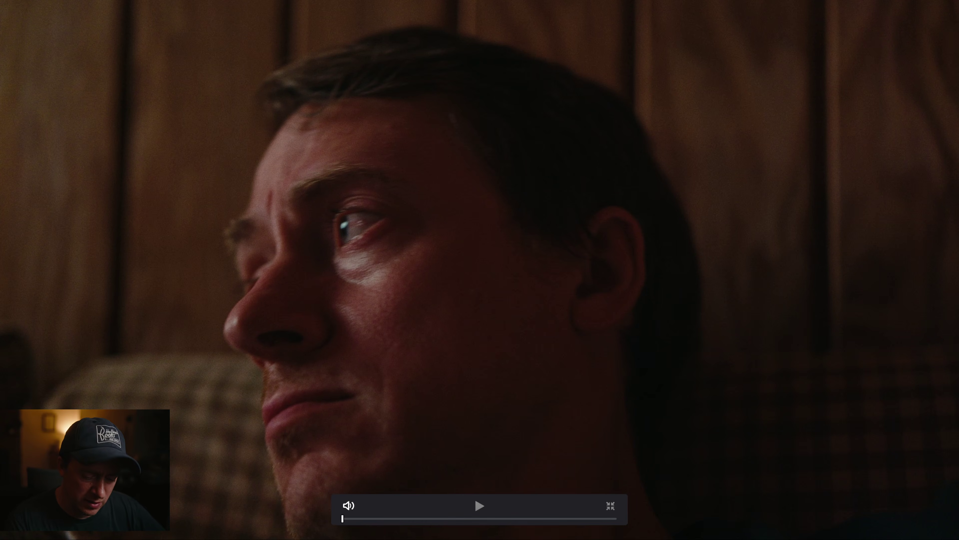
key("Right")
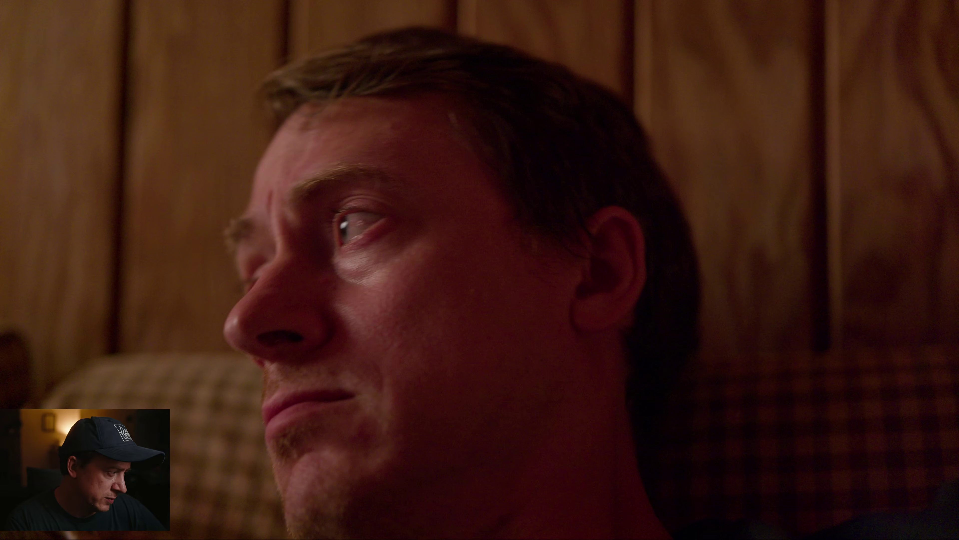
key("Right")
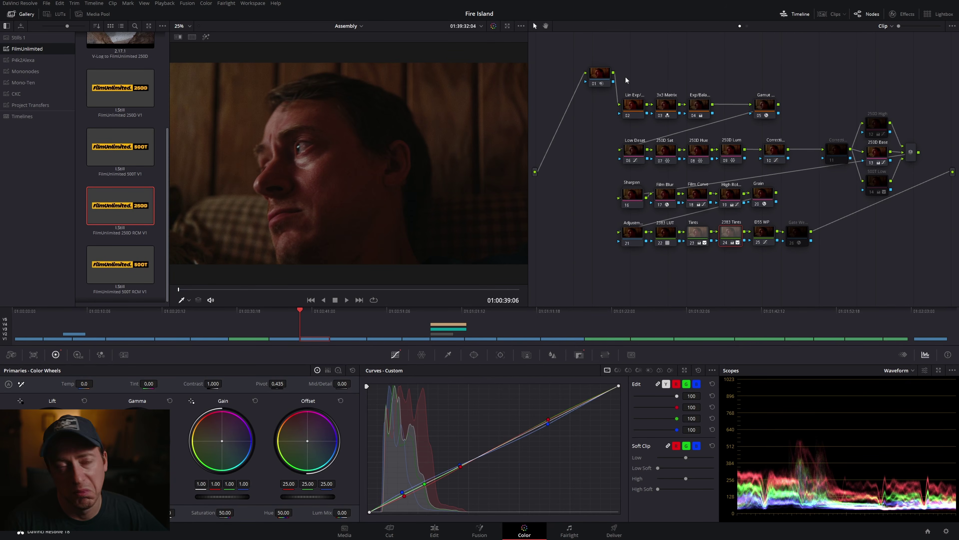
Examine the Camera Raw settings of the face close-up with node 01 selected.
left_click(594, 77)
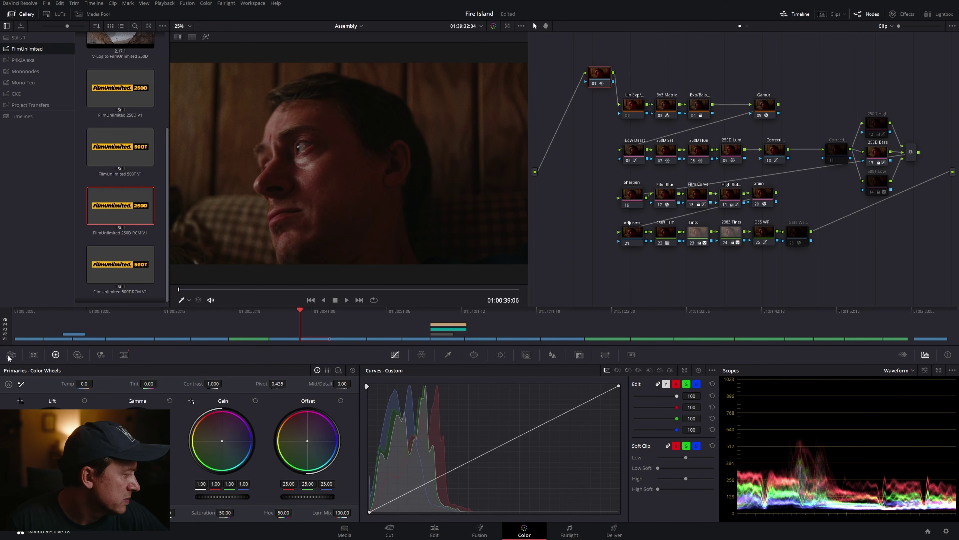
left_click(11, 354)
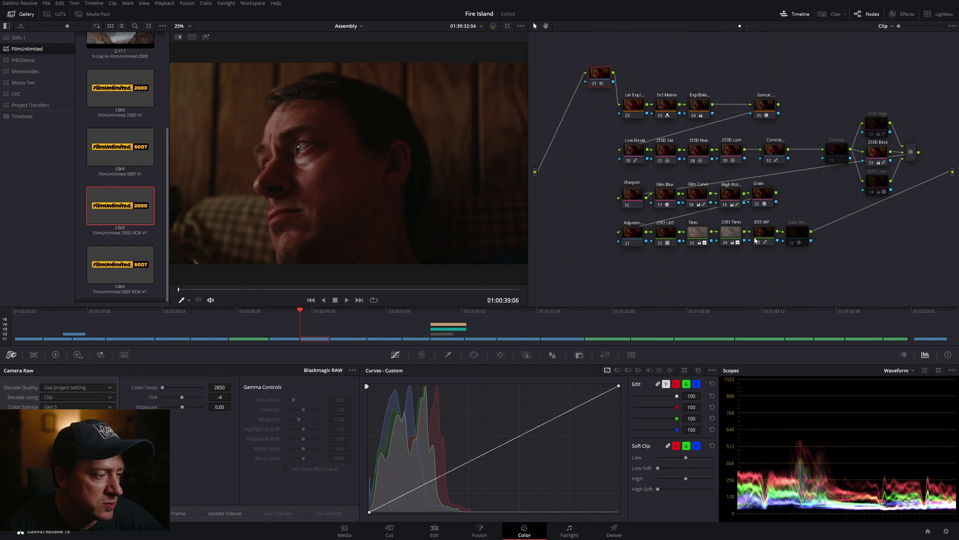
Compare the face close-up with the 2383 Tints node bypassed and enabled.
left_click(729, 234)
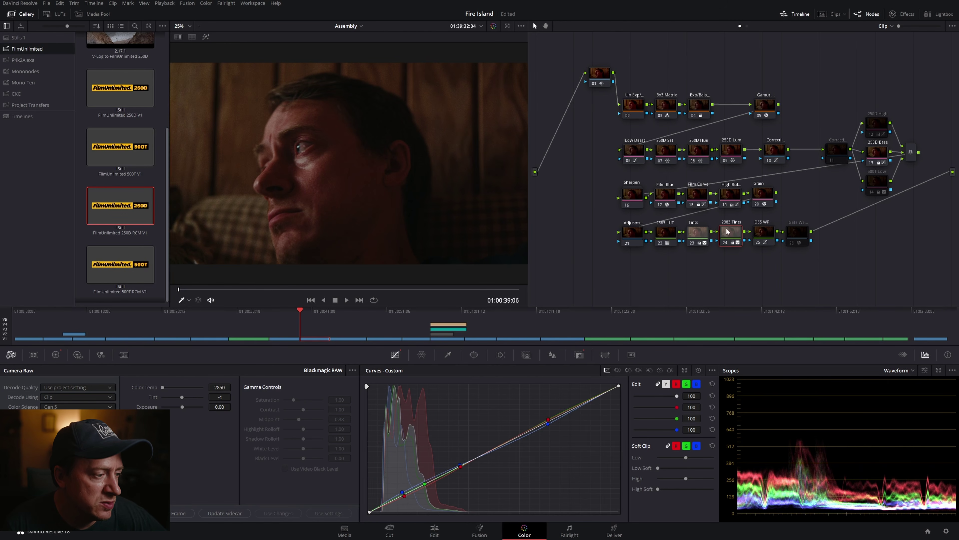
left_click(726, 243)
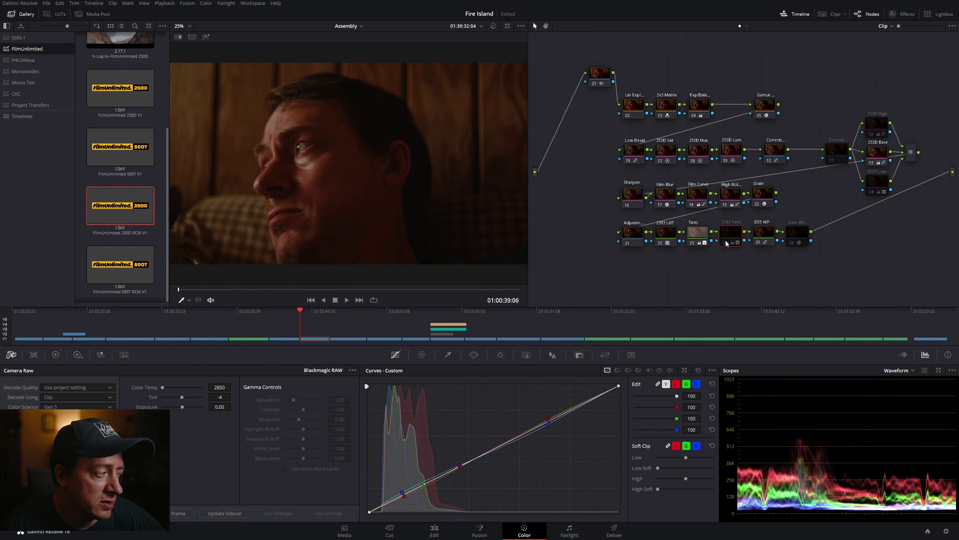
left_click(725, 244)
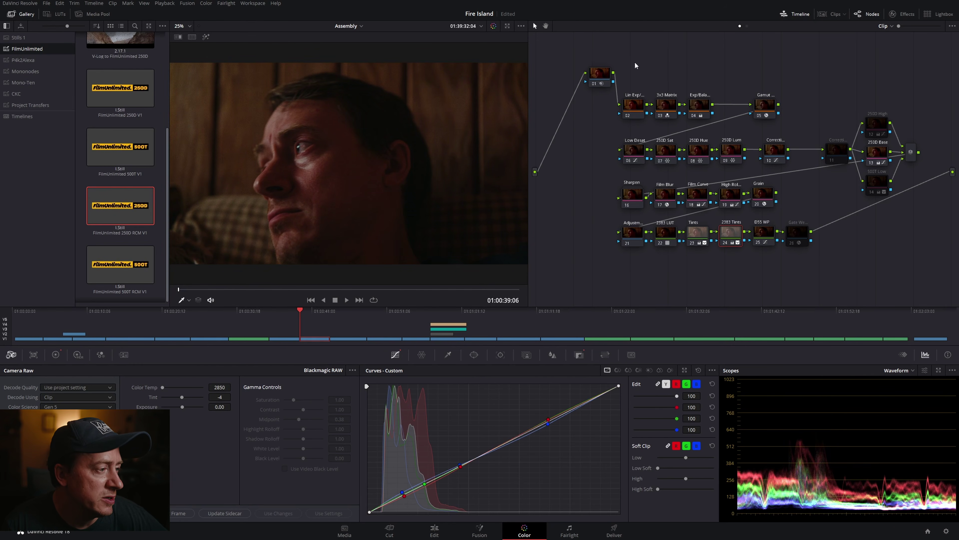
Inspect node 02 and node 04's temperature and tint settings, and compare the face close-up with node 04 bypassed and enabled.
left_click(634, 106)
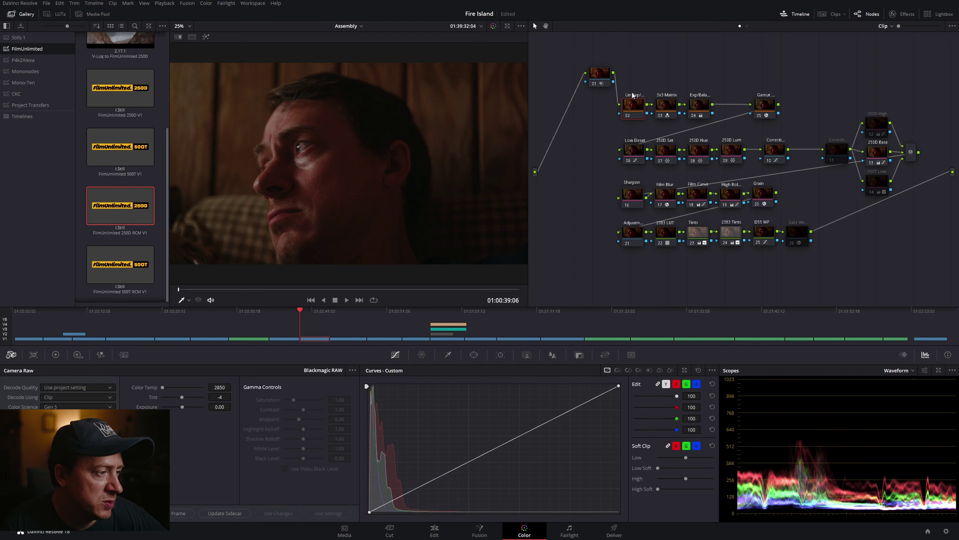
left_click(701, 110)
left_click(693, 116)
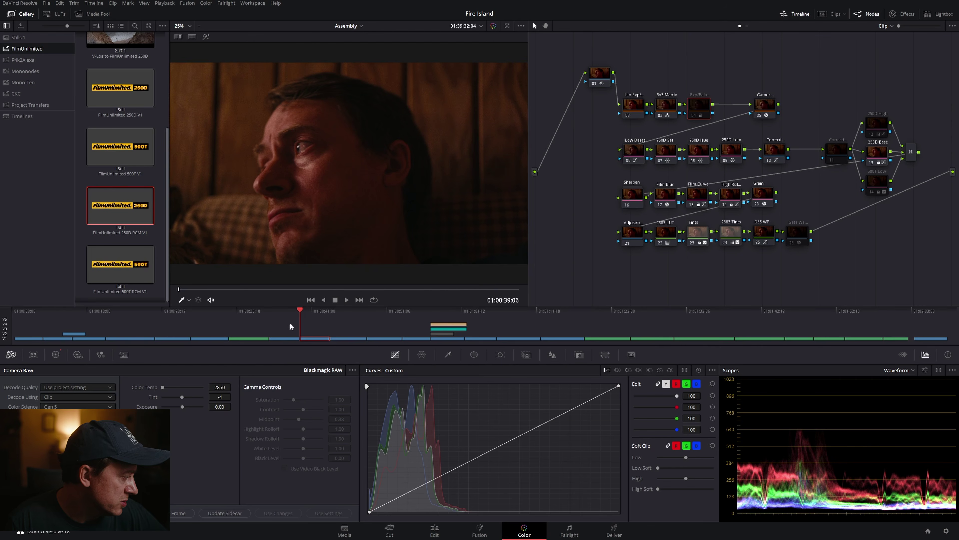
left_click(57, 356)
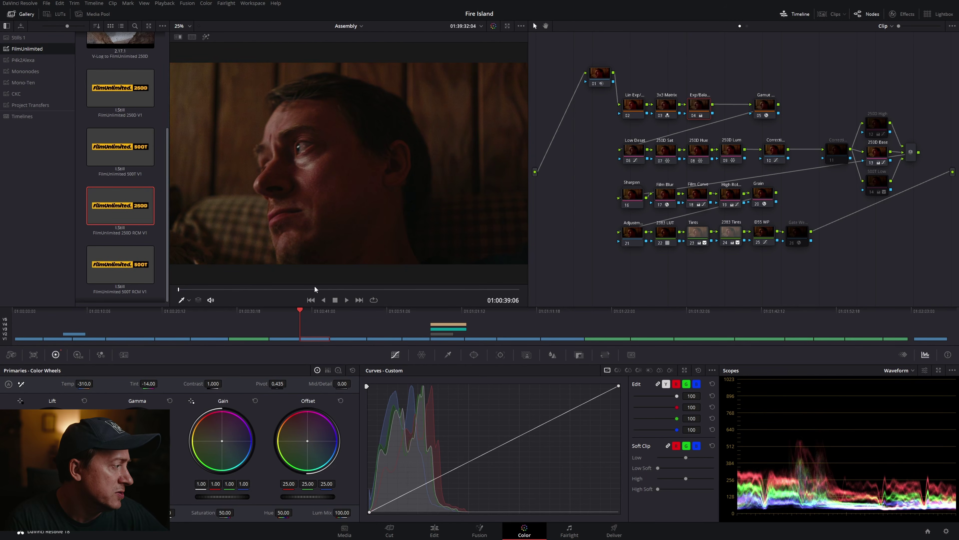
key("ctrl+d")
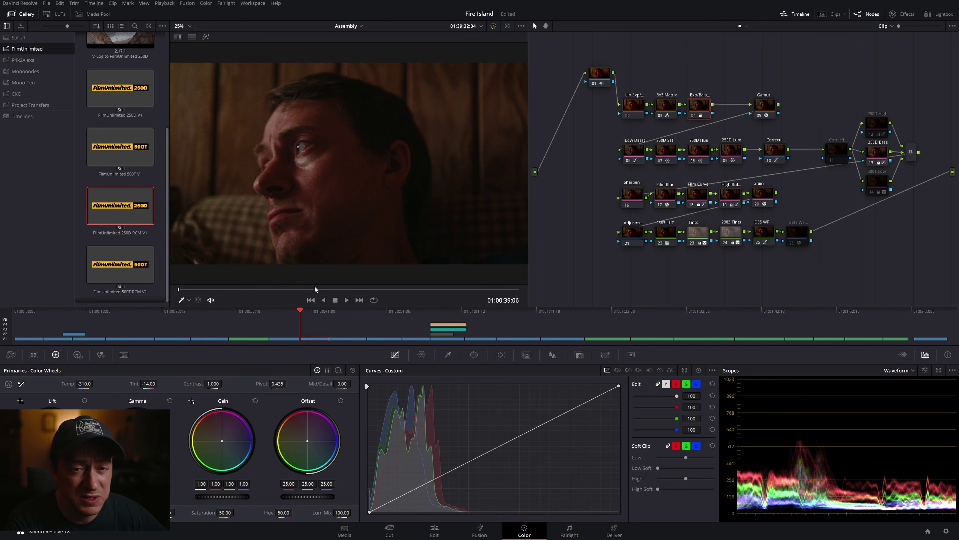
key("ctrl+d")
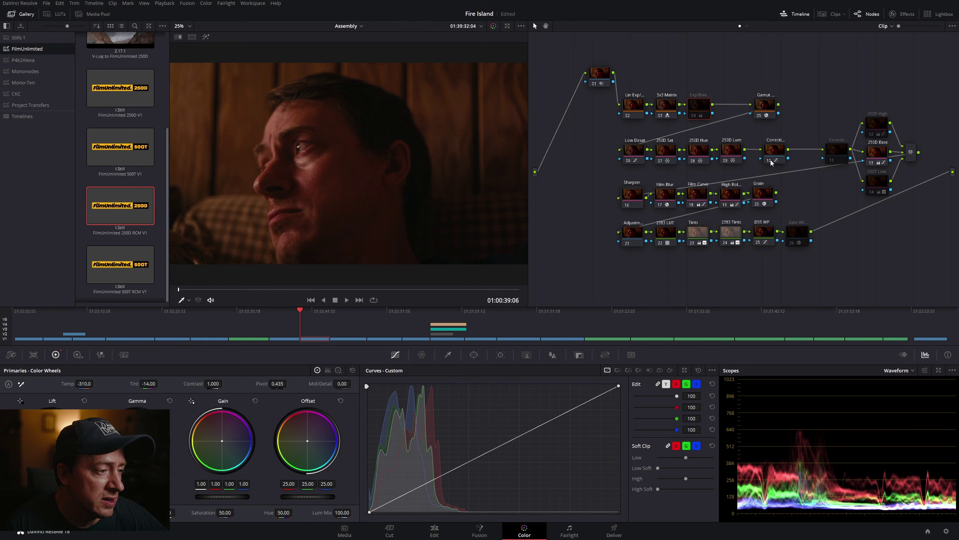
Compare the face close-up with correction node 10 bypassed and enabled, and re-enable node 04.
left_click(775, 150)
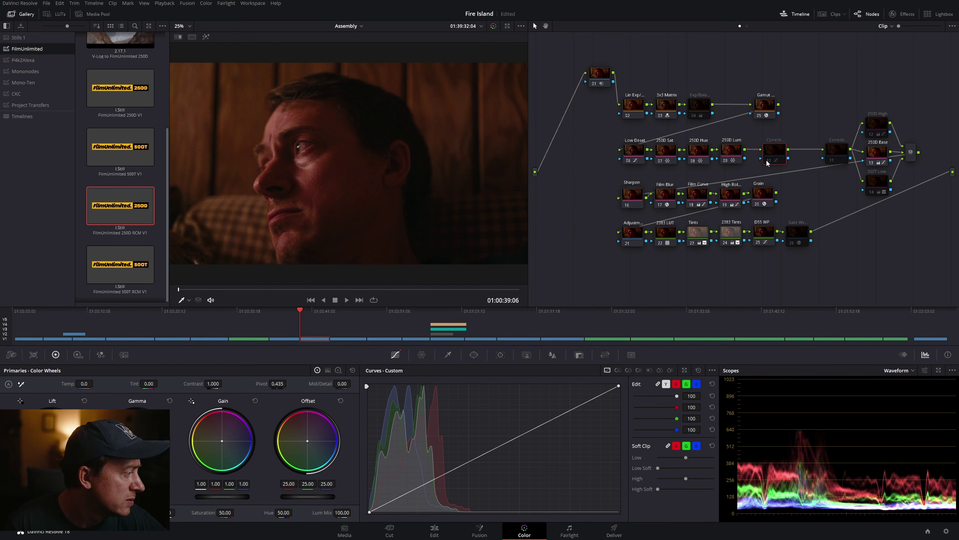
left_click(694, 116)
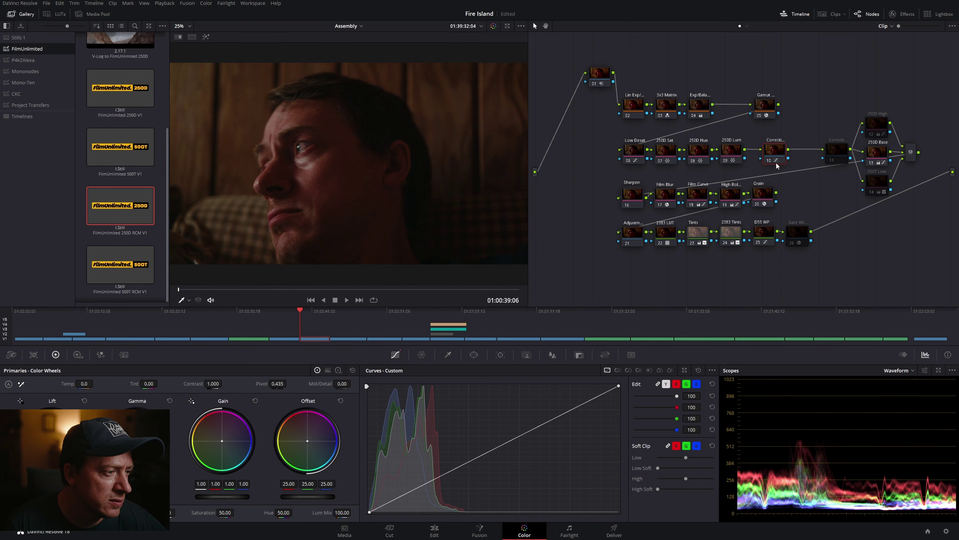
left_click(769, 160)
left_click(768, 160)
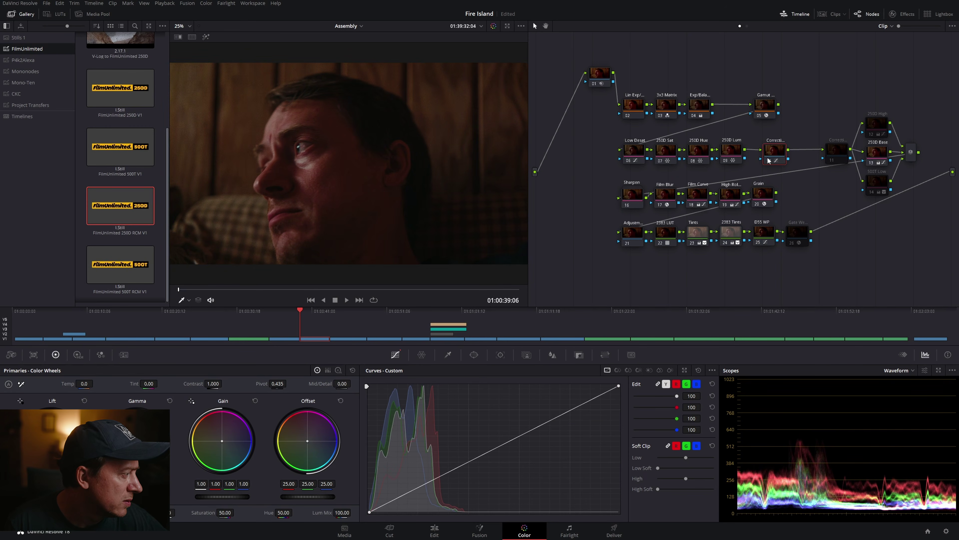
Inspect the Film Grain effect settings of the Grain node on the face close-up.
left_click(769, 160)
left_click(768, 160)
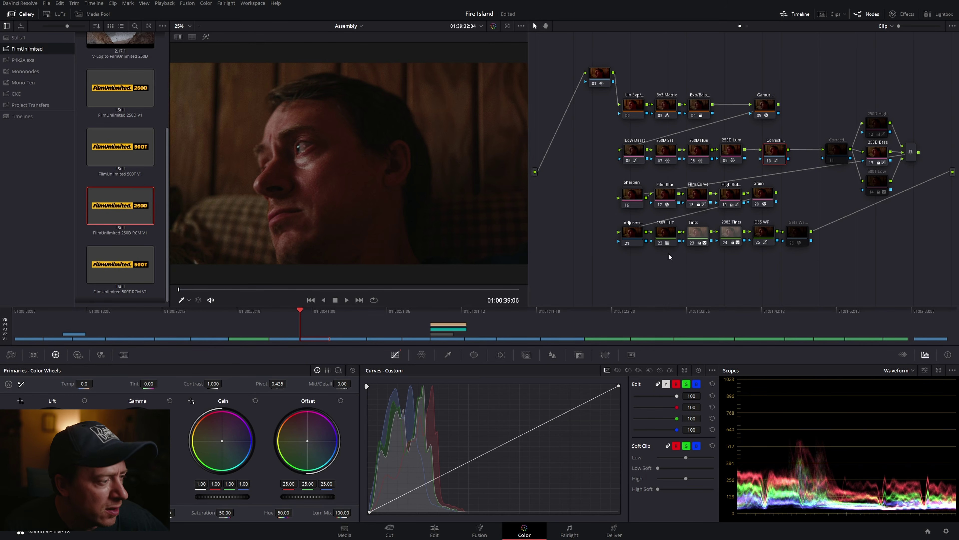
left_click(765, 194)
left_click(906, 14)
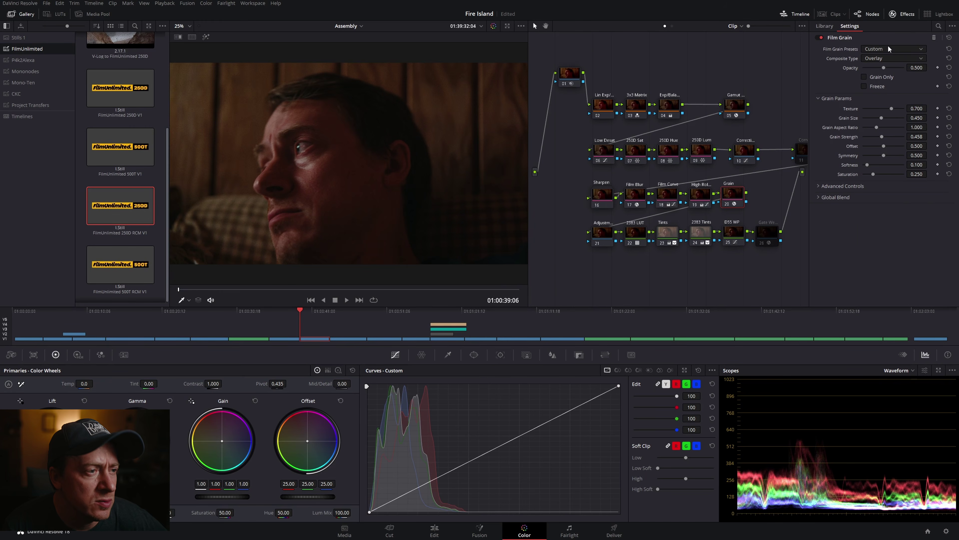
left_click(902, 15)
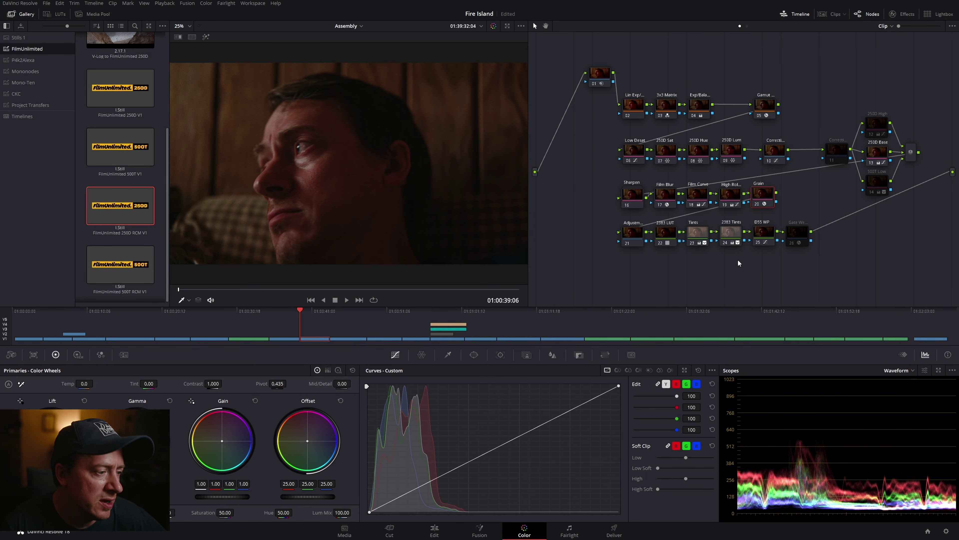
Bypass the 2383 Tints and D55 WP nodes together and view the face close-up full screen.
left_click(730, 233)
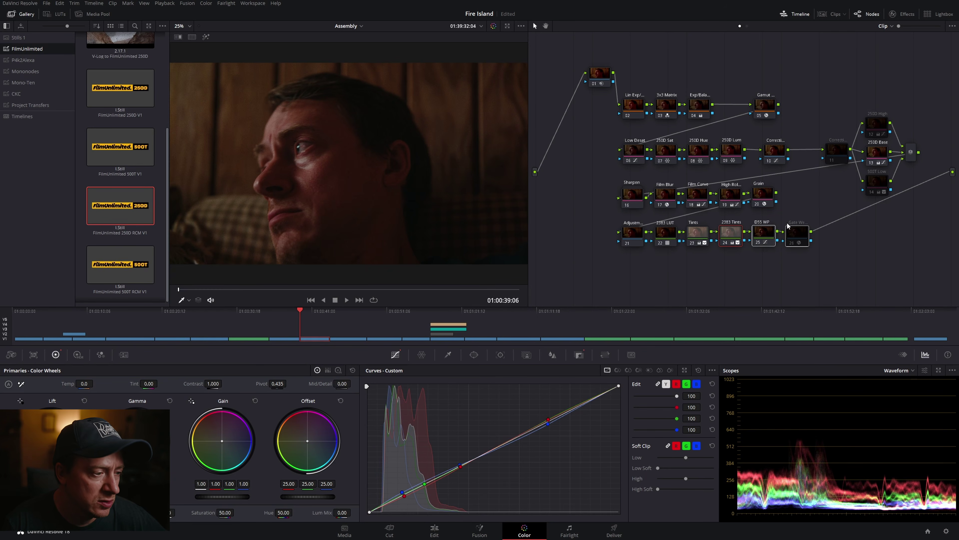
left_click_drag(753, 231, 773, 211)
key("ctrl+d")
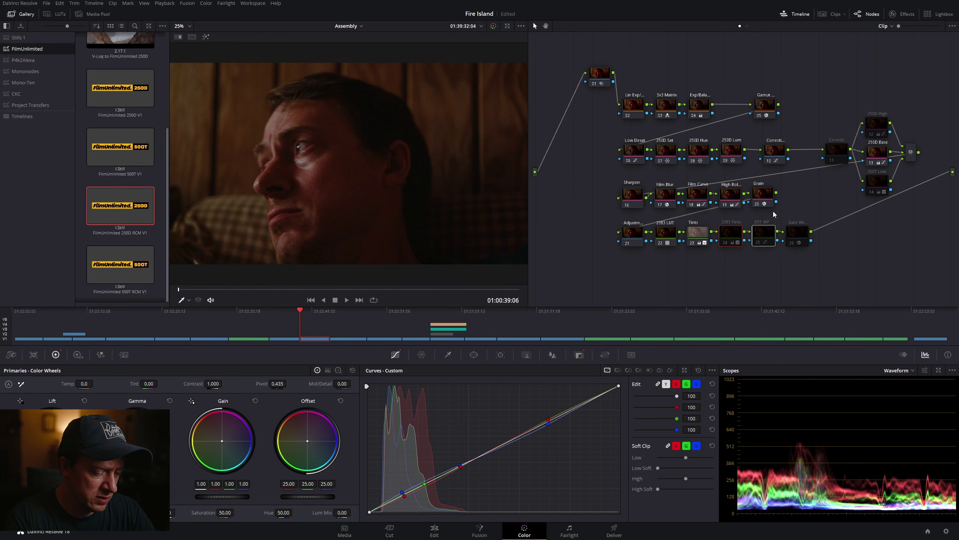
key("ctrl+f")
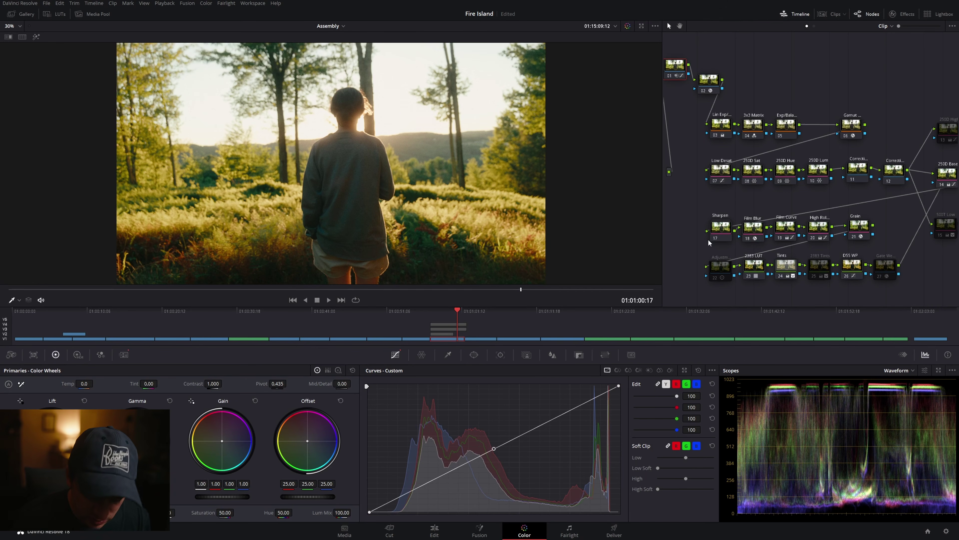
Reset the backlit forest clip's grade to one node, open the LUT library, and add four serial nodes after node 01.
key("ctrl+Home")
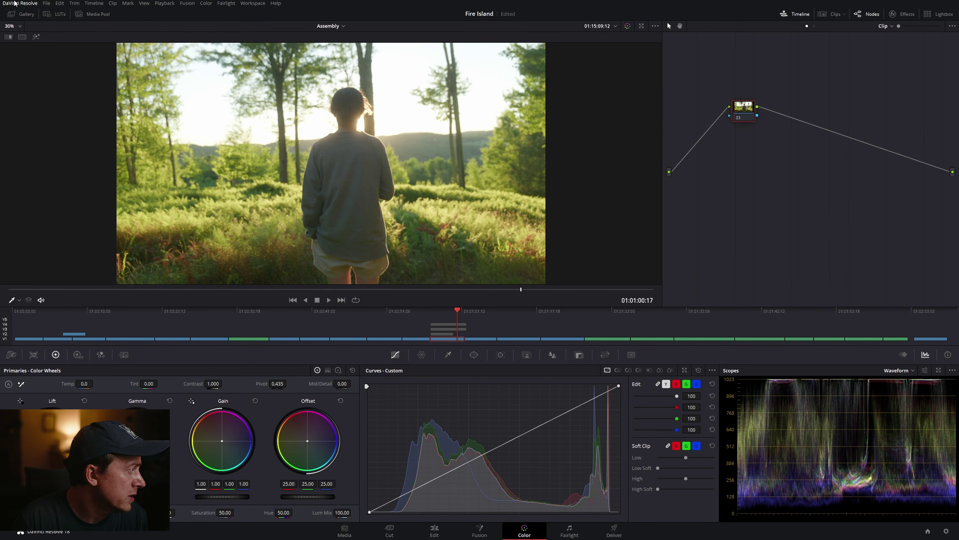
left_click(59, 13)
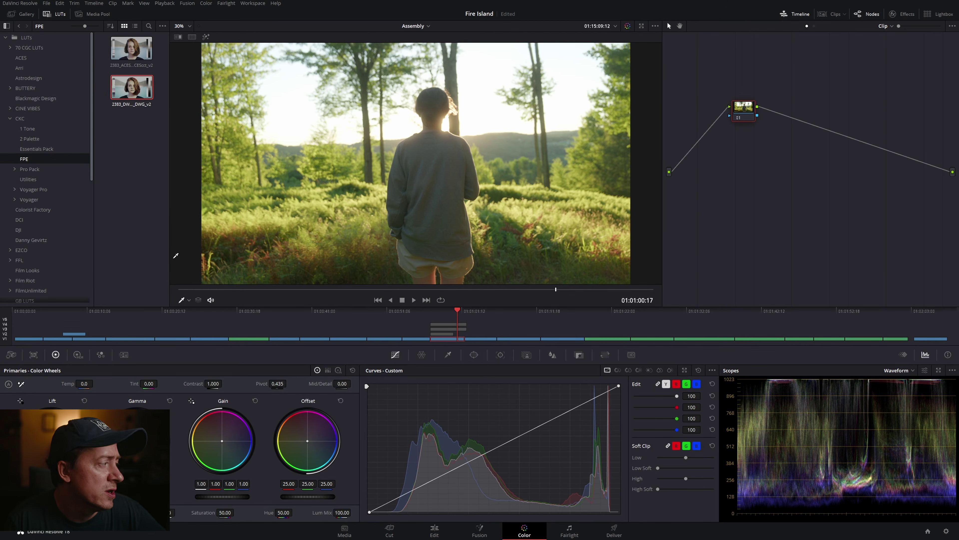
mouse_move(140, 93)
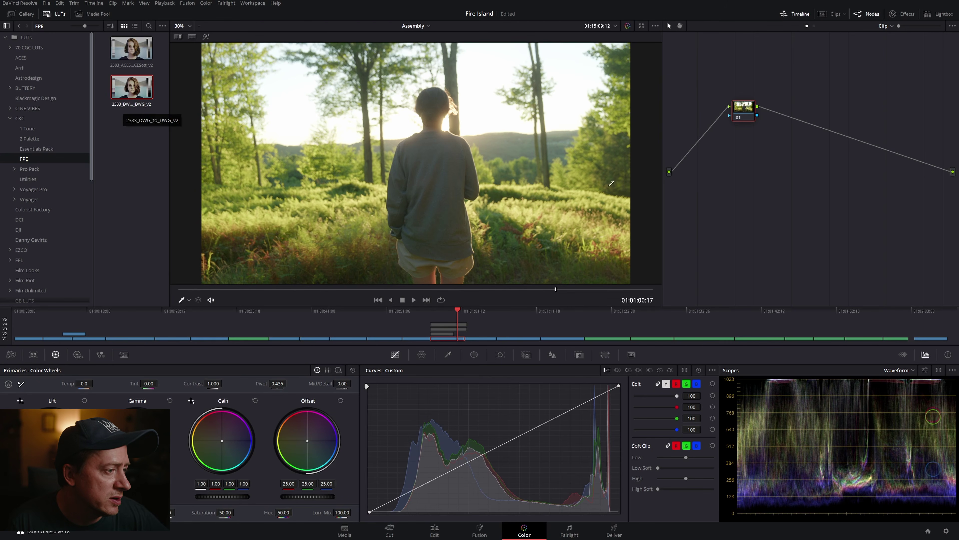
left_click_drag(735, 107, 705, 106)
key("alt+s")
key("alt+s")
key("alt+s")
key("alt+s")
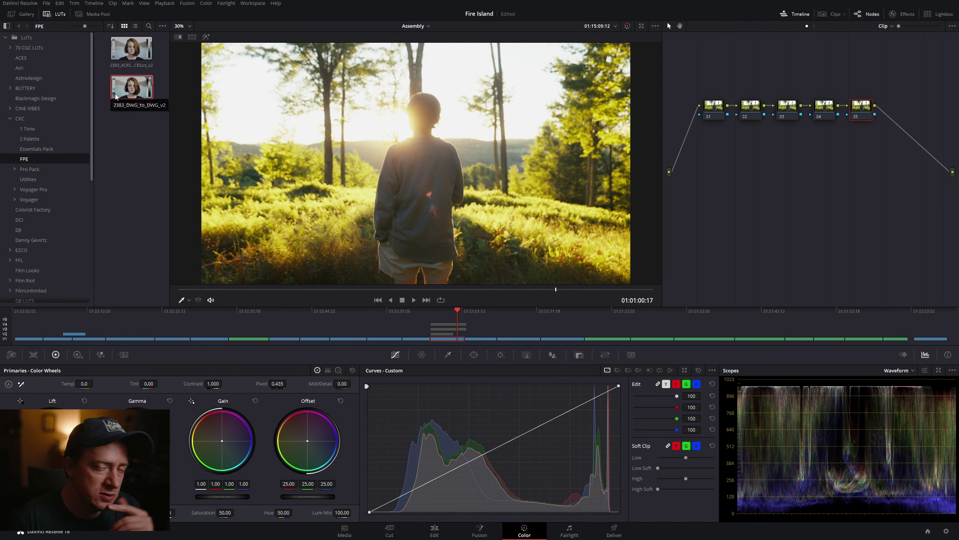
Apply the 2383_DWG_to_DWG_v2 LUT to node 05 and compare the full-screen image with the grade bypassed.
double_click(118, 80)
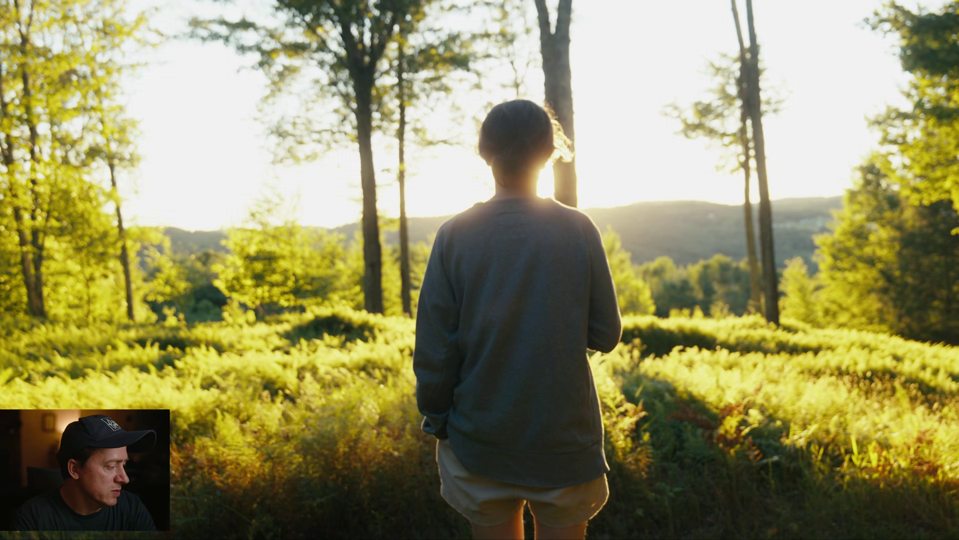
key("shift+d")
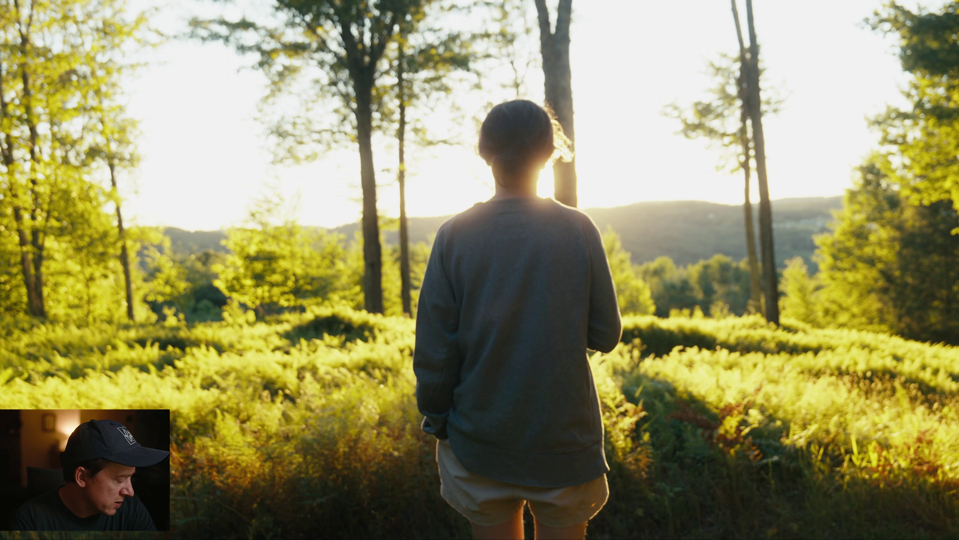
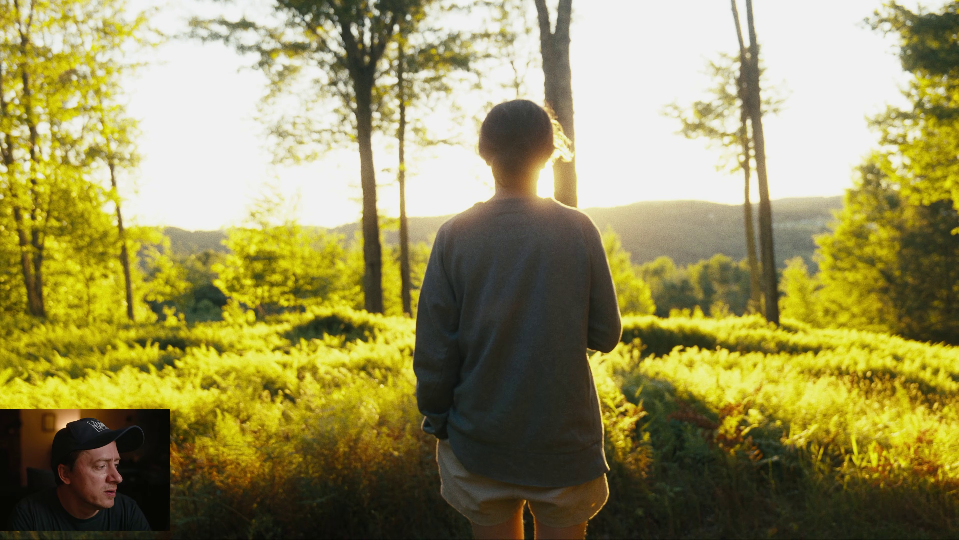
key("Escape")
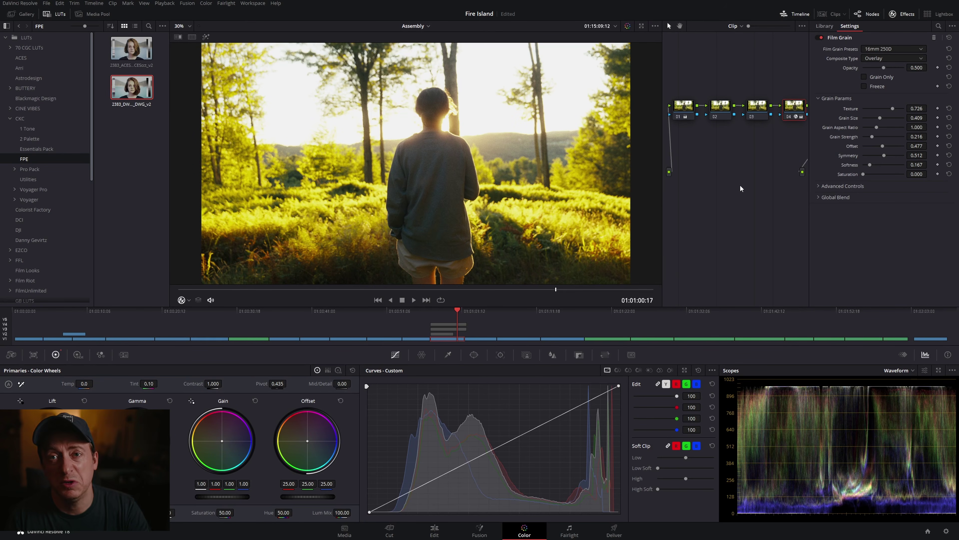
Compare the simple grade against gallery still 1.13.2 with a moving split wipe, and turn the wipe off.
left_click(30, 14)
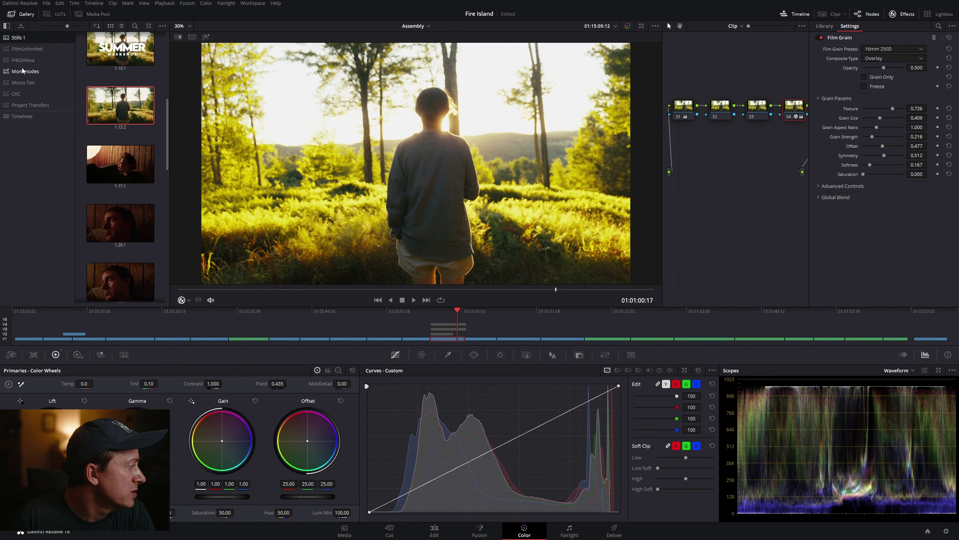
double_click(99, 113)
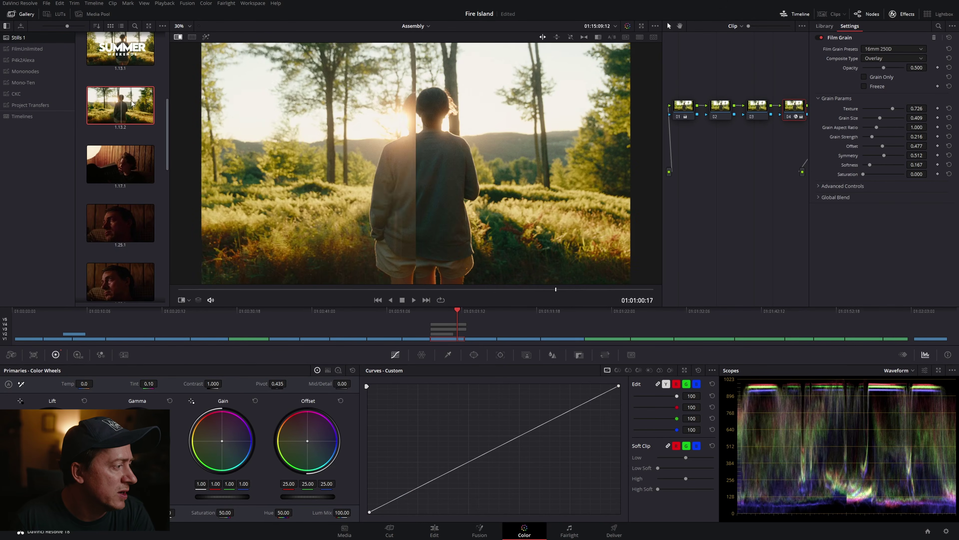
left_click_drag(415, 189, 433, 206)
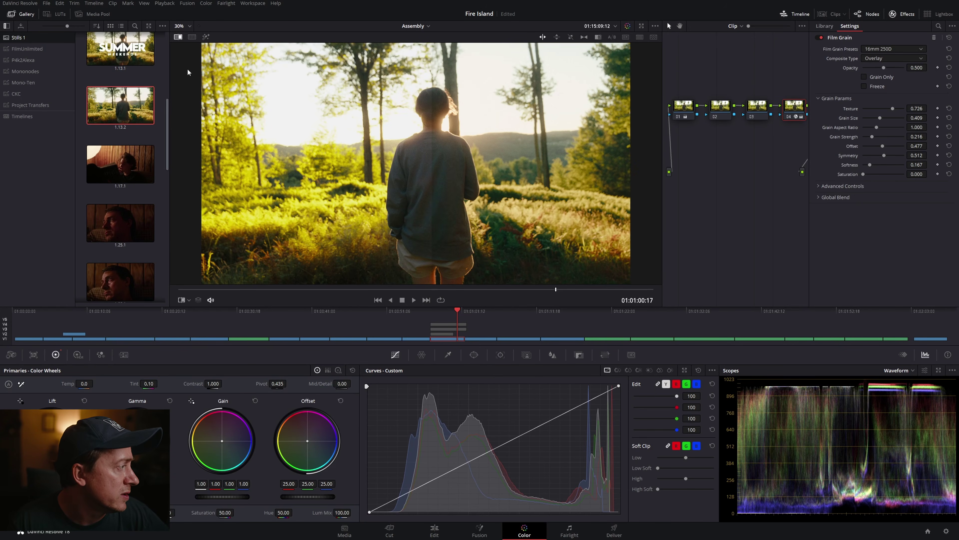
left_click(178, 37)
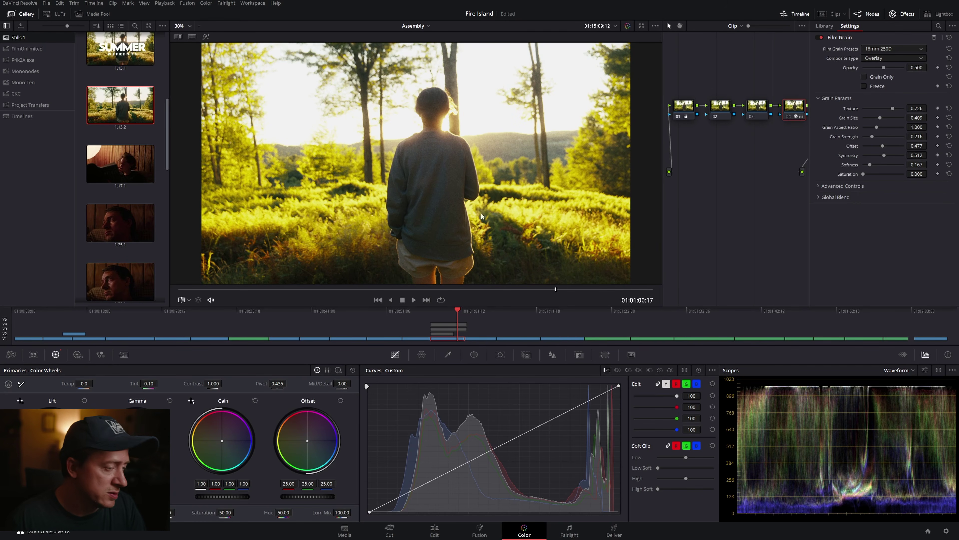
Add four control points along node 02's custom curve, from the deep shadows to the highlights.
left_click(718, 107)
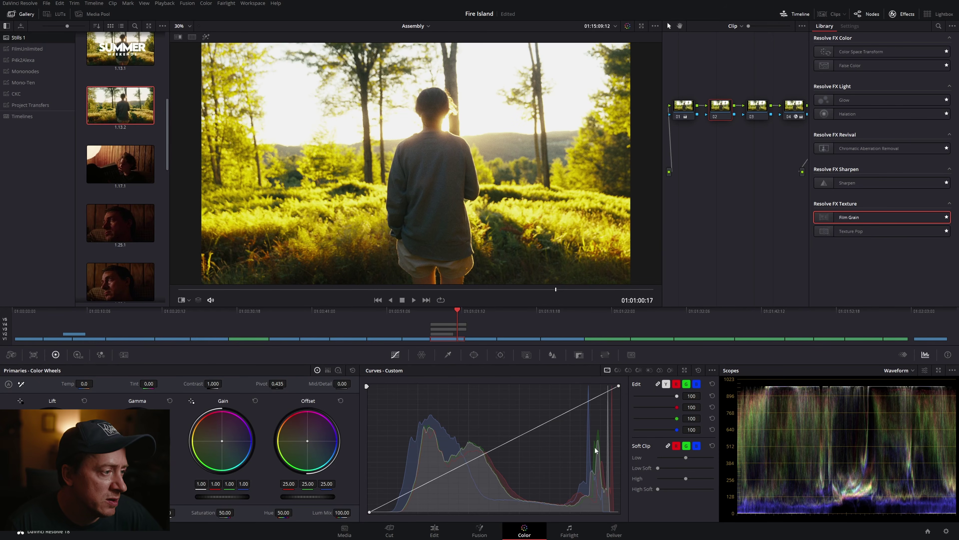
left_click_drag(417, 488, 417, 486)
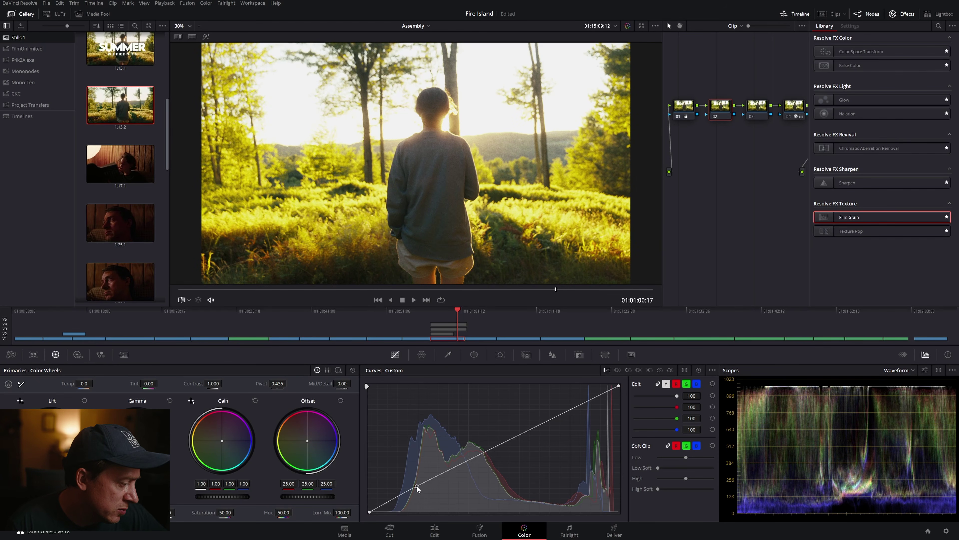
left_click(492, 448)
left_click(548, 419)
left_click(386, 502)
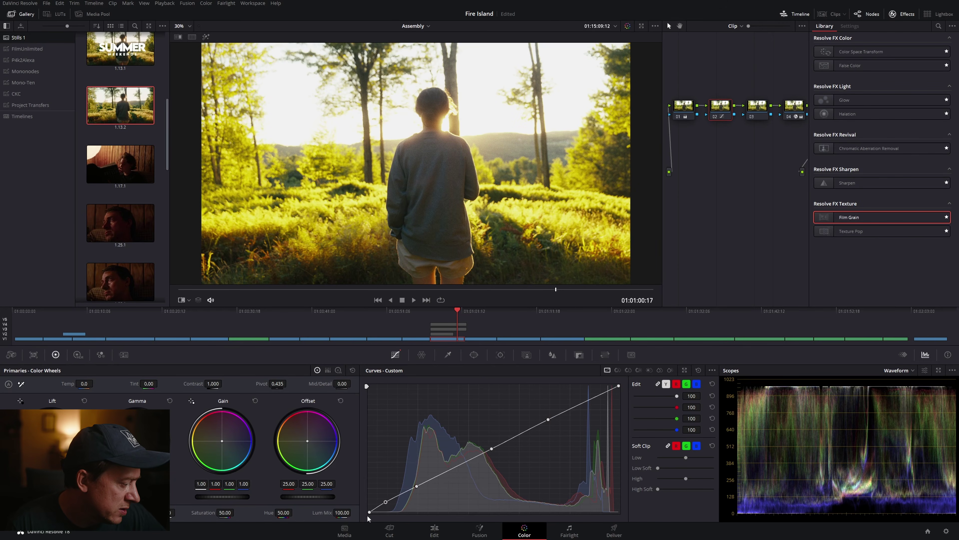
Shape node 02's curve into a soft S by lifting the black point, lowering shadows and the white point, and raising upper midtones.
left_click_drag(385, 502, 387, 502)
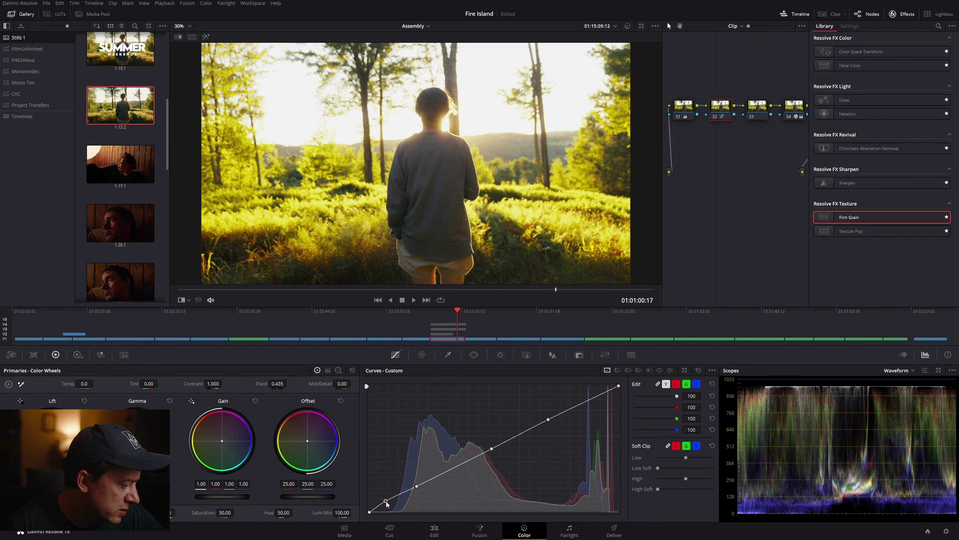
left_click_drag(368, 512, 362, 505)
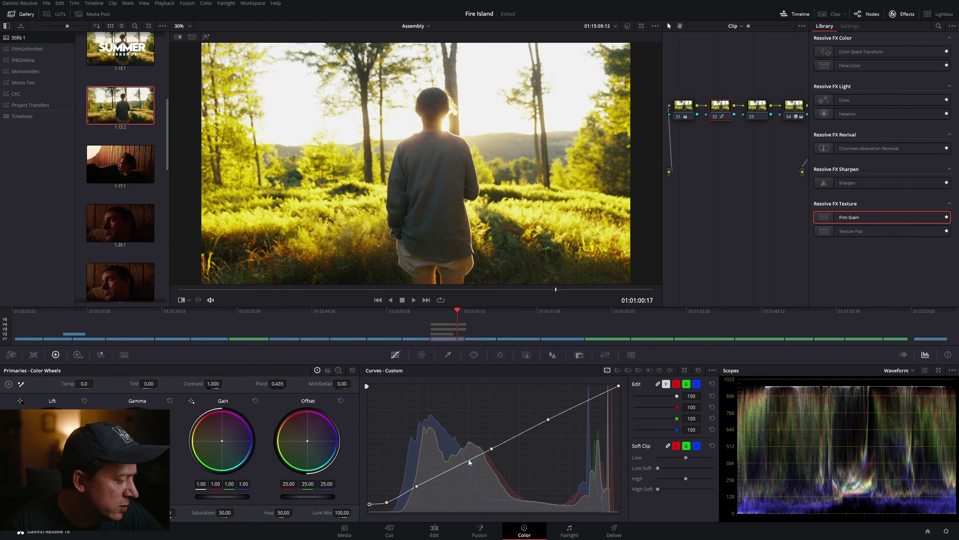
left_click_drag(415, 486, 409, 495)
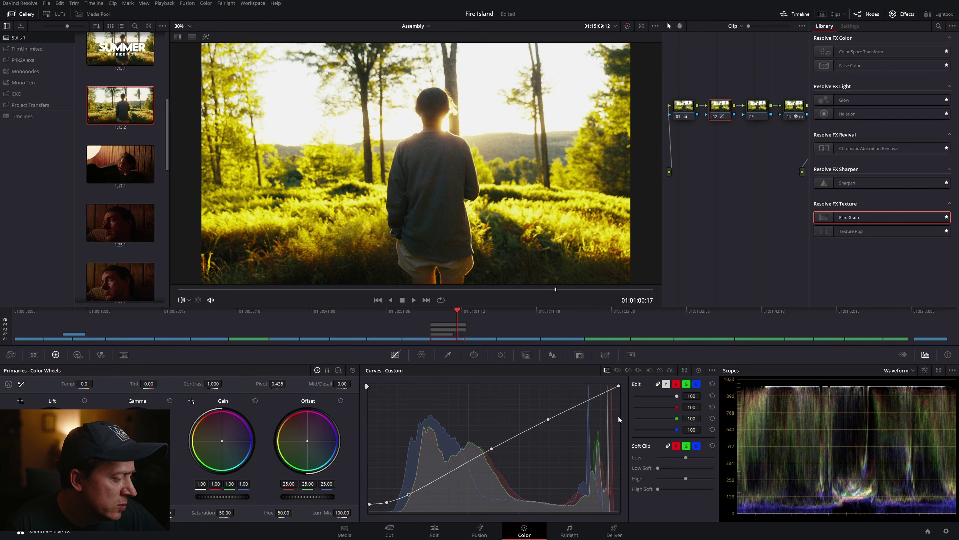
left_click_drag(619, 386, 623, 397)
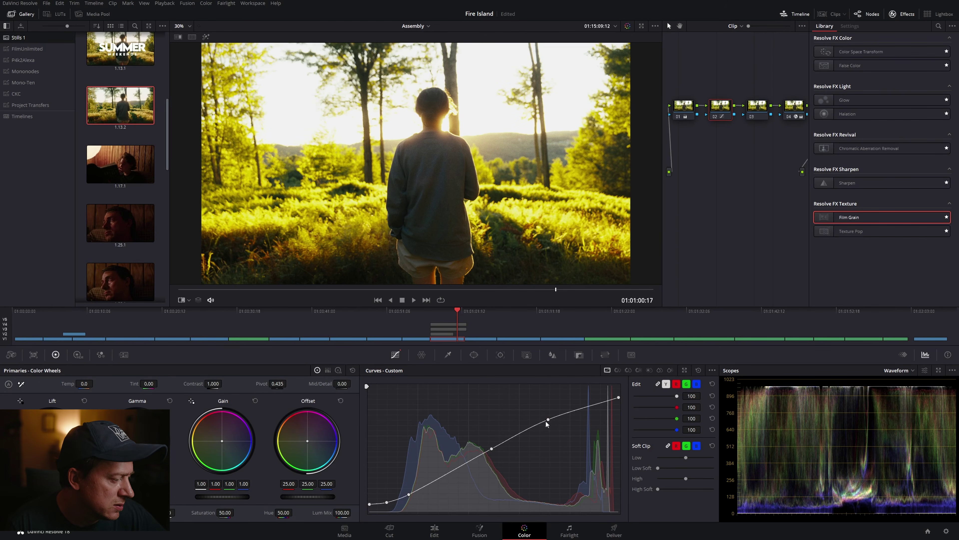
left_click_drag(548, 419, 552, 416)
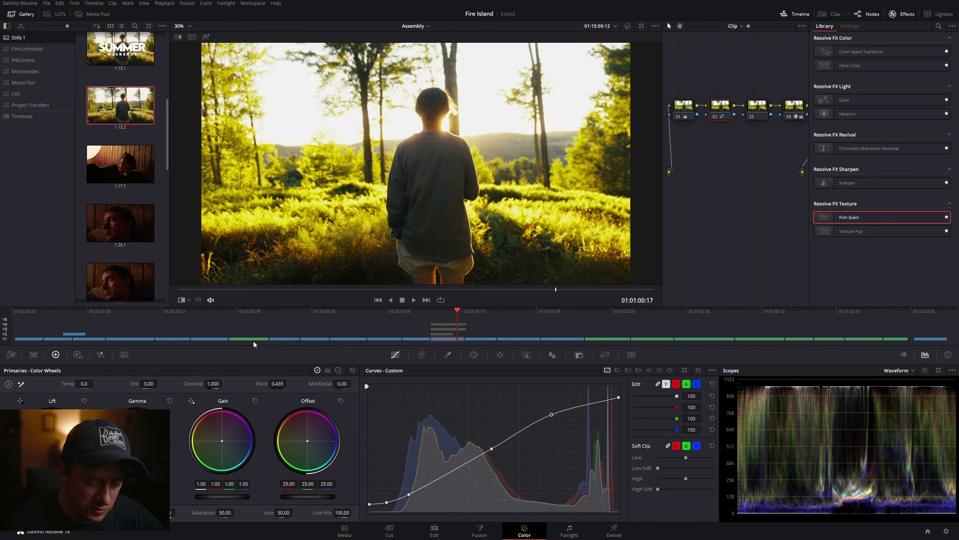
Compare the forest clip with node 02's contrast curve bypassed and enabled.
key("ctrl+d")
key("ctrl+d")
key("ctrl+d")
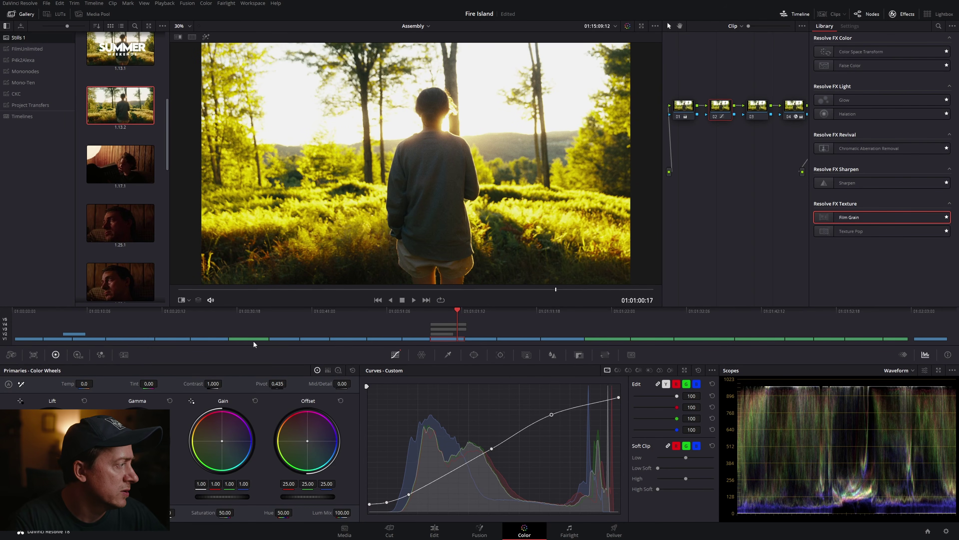
Wipe between the contrast-adjusted grade and still 1.13.2 to compare tones and colors, and close the wipe.
double_click(122, 98)
left_click_drag(431, 185, 333, 232)
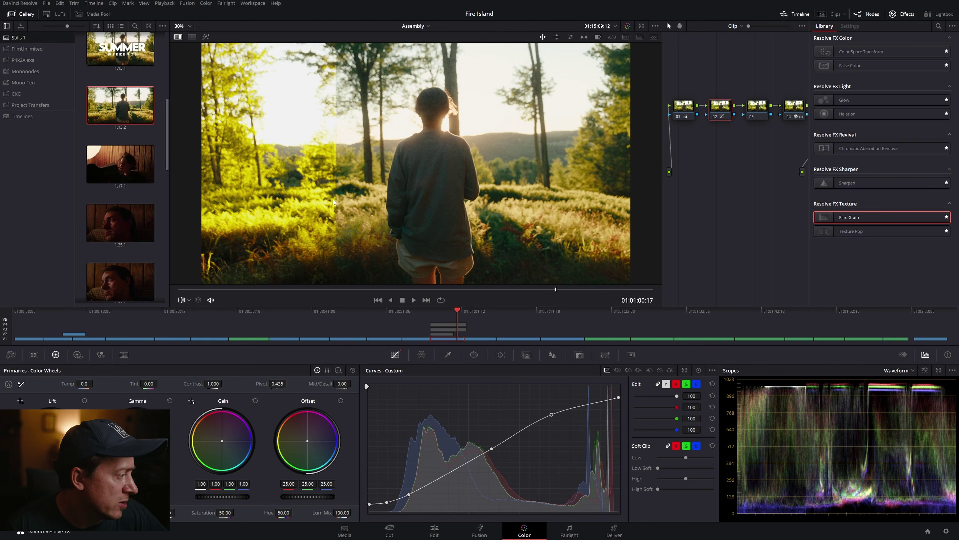
left_click_drag(411, 200, 428, 233)
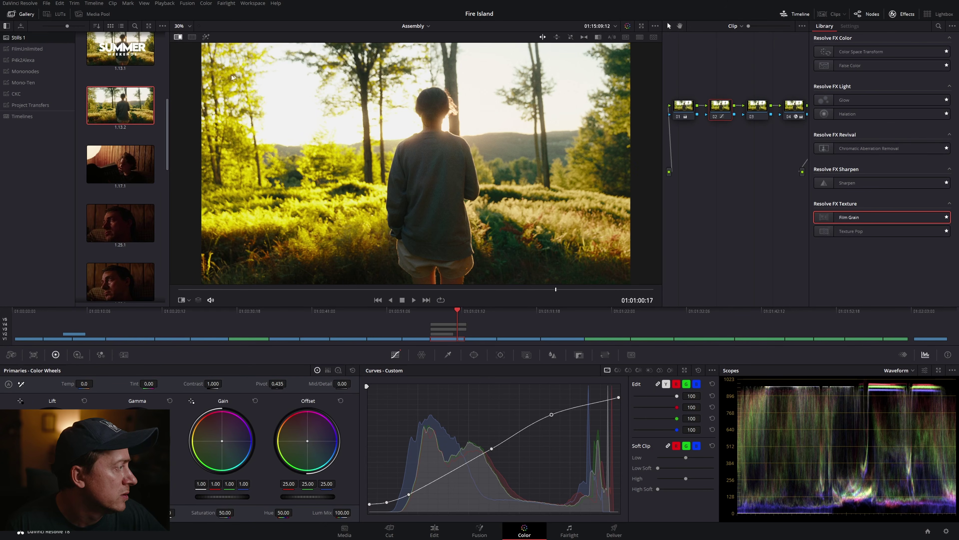
left_click(178, 36)
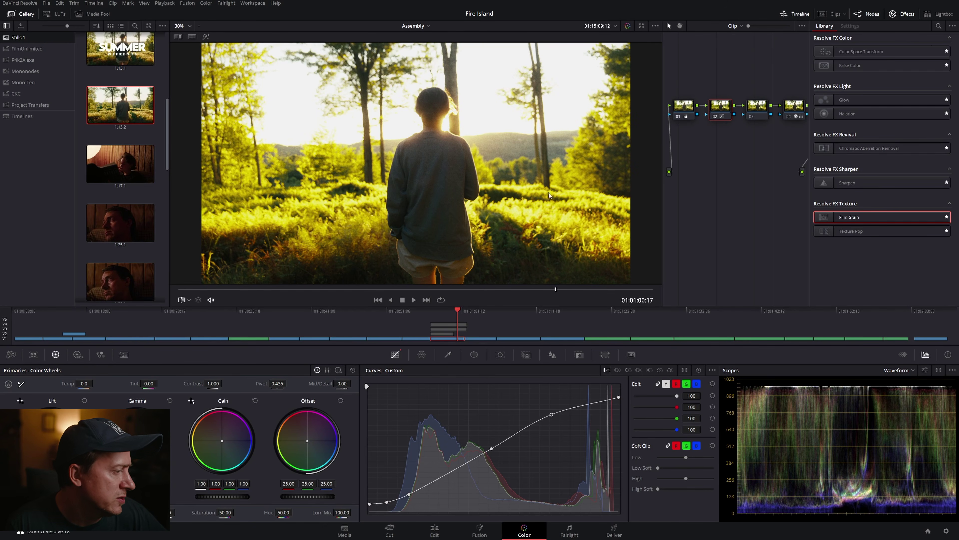
Lower the yellow saturation to 0.79 with the Hue Vs Sat curve on node 05.
left_click(753, 112)
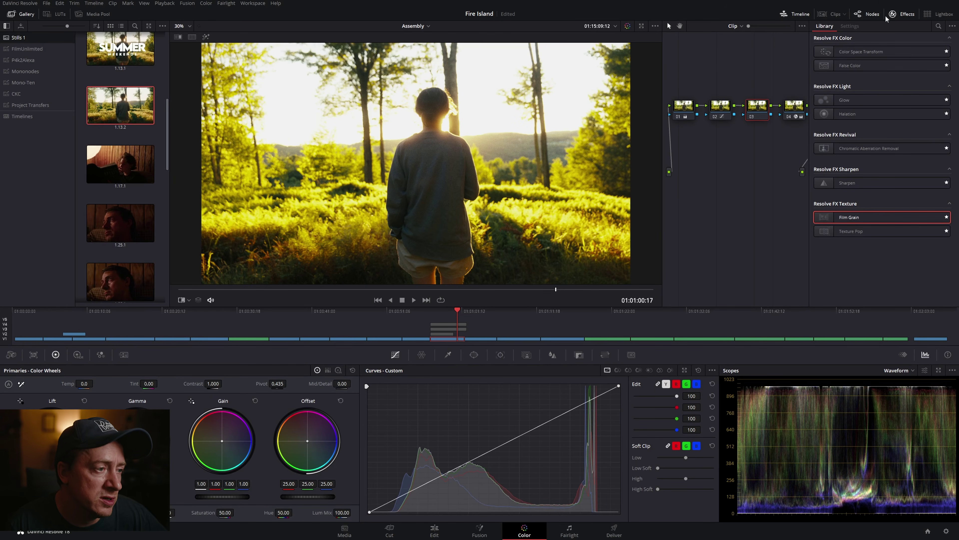
left_click(903, 14)
left_click(864, 106)
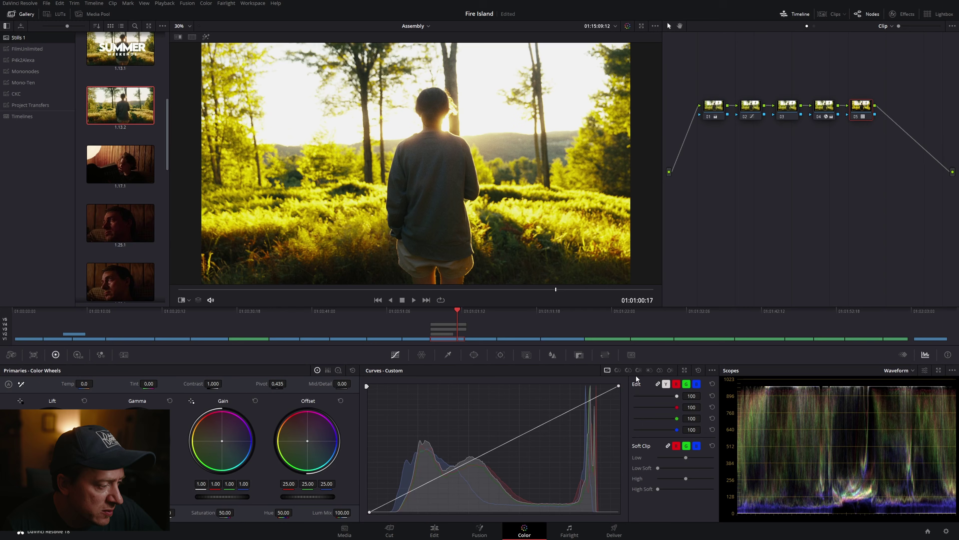
left_click(628, 370)
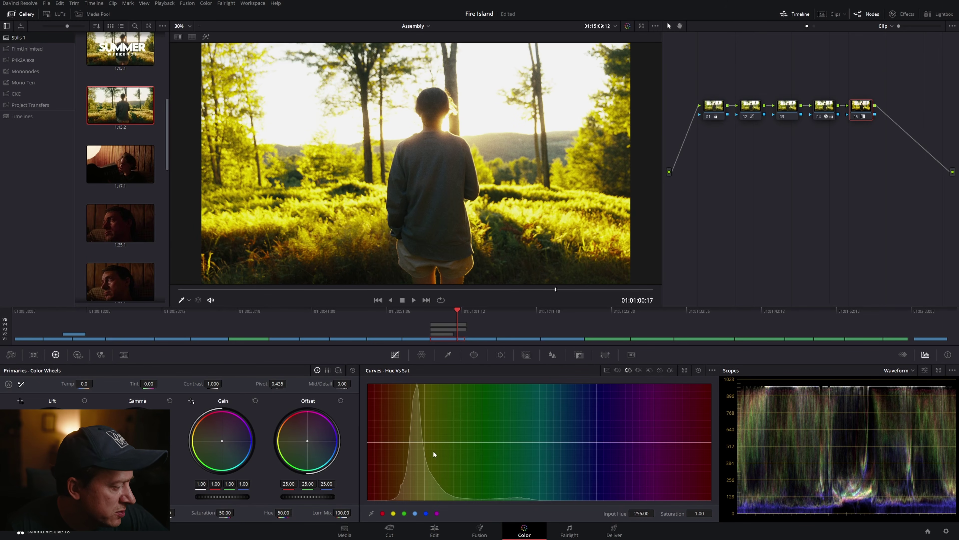
left_click(393, 513)
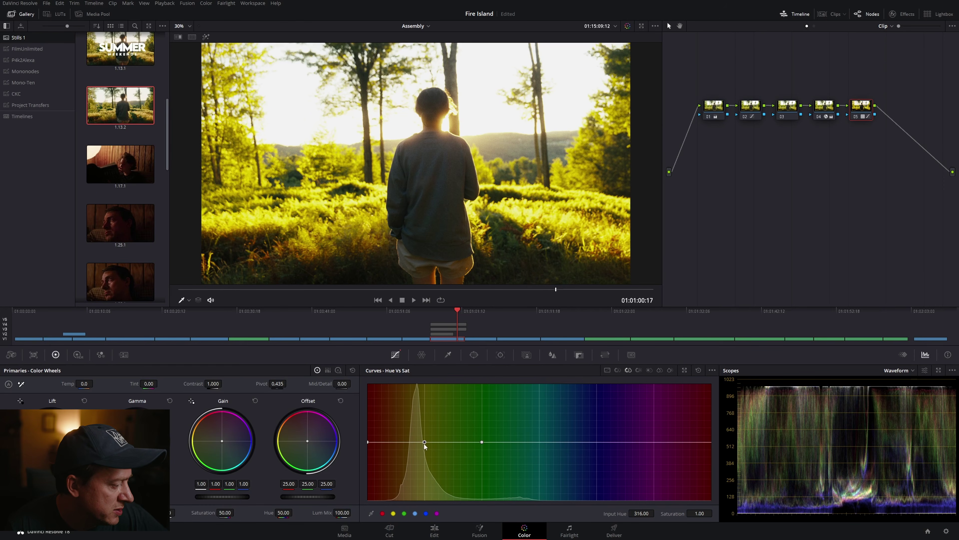
left_click_drag(424, 442, 423, 454)
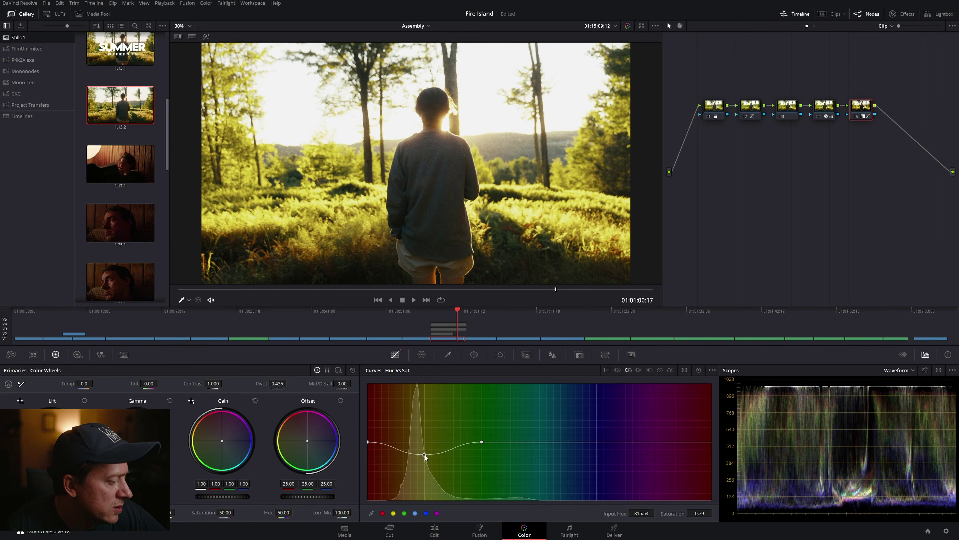
left_click(649, 370)
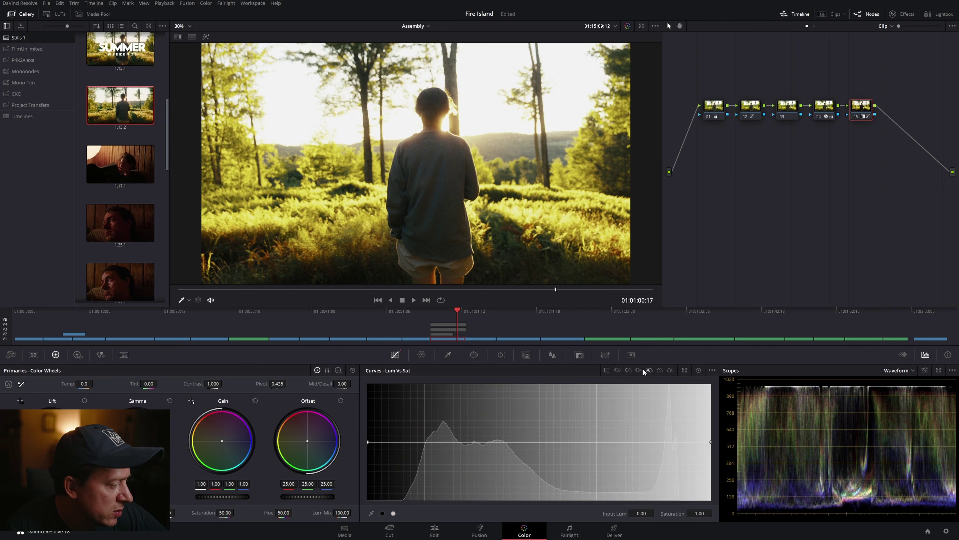
left_click(627, 370)
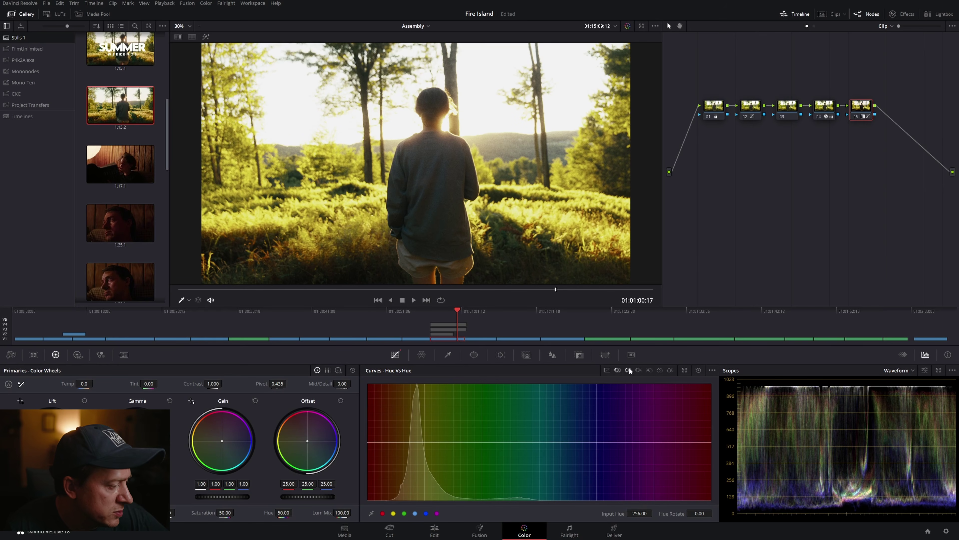
left_click(626, 370)
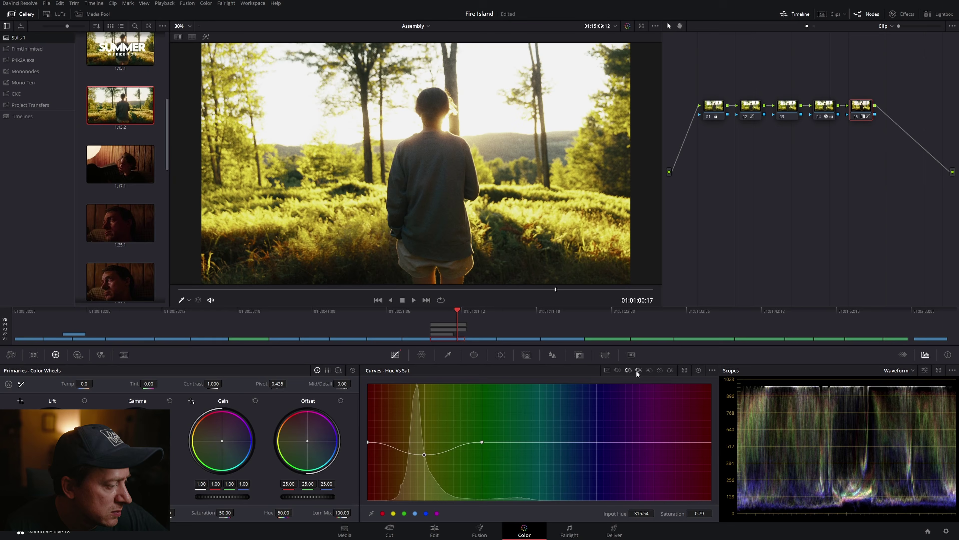
left_click(649, 370)
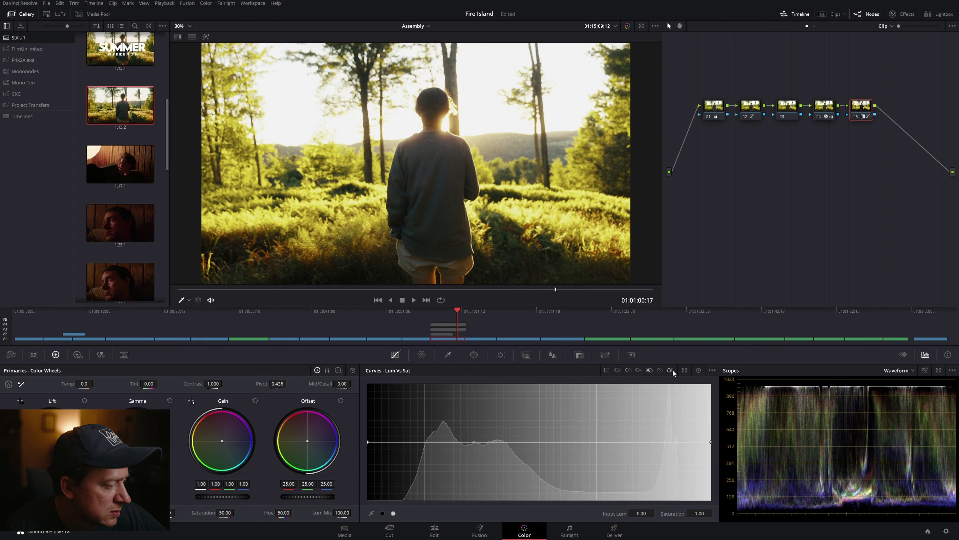
left_click(671, 370)
left_click(660, 371)
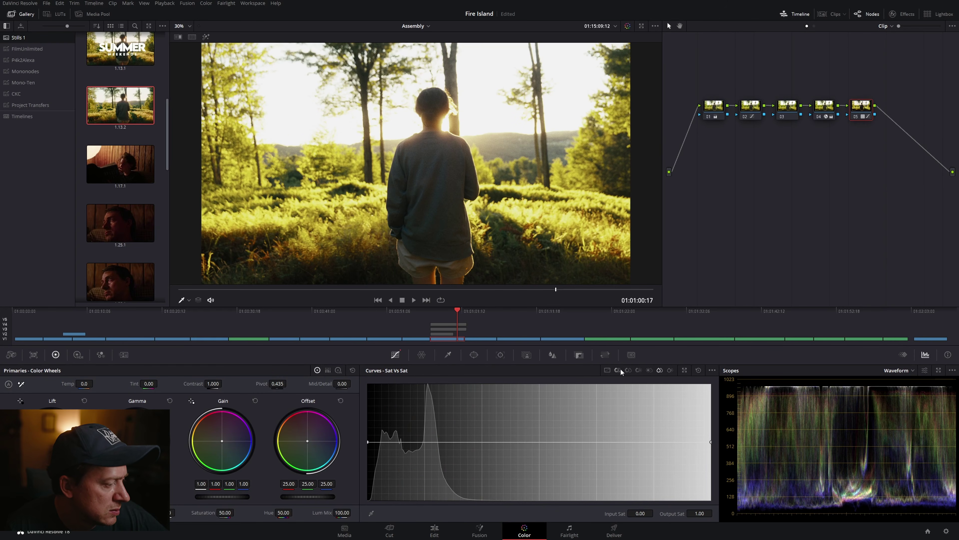
Try lowering the yellow luminance to 0.69 with the Hue Vs Lum curve on node 05, and reset that curve.
left_click(637, 370)
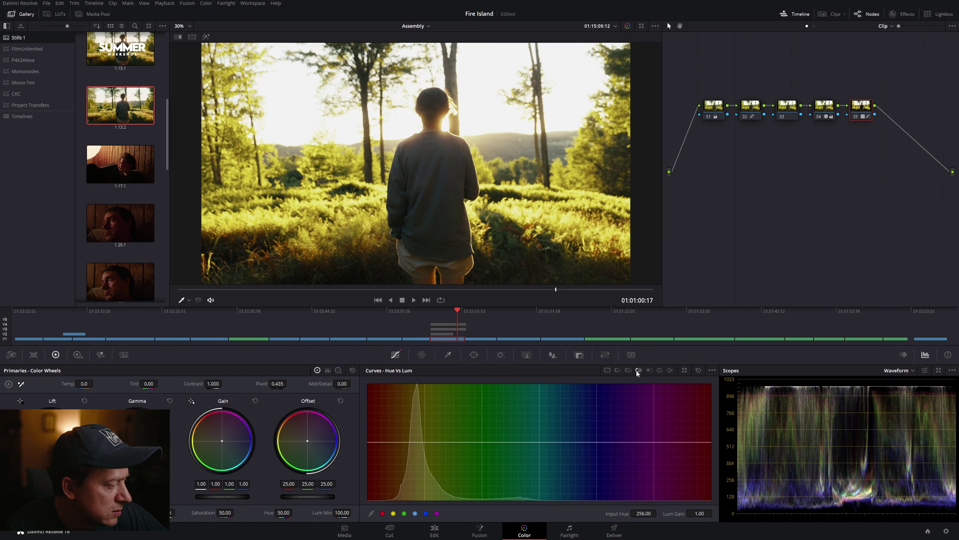
left_click(393, 513)
left_click_drag(423, 442, 420, 459)
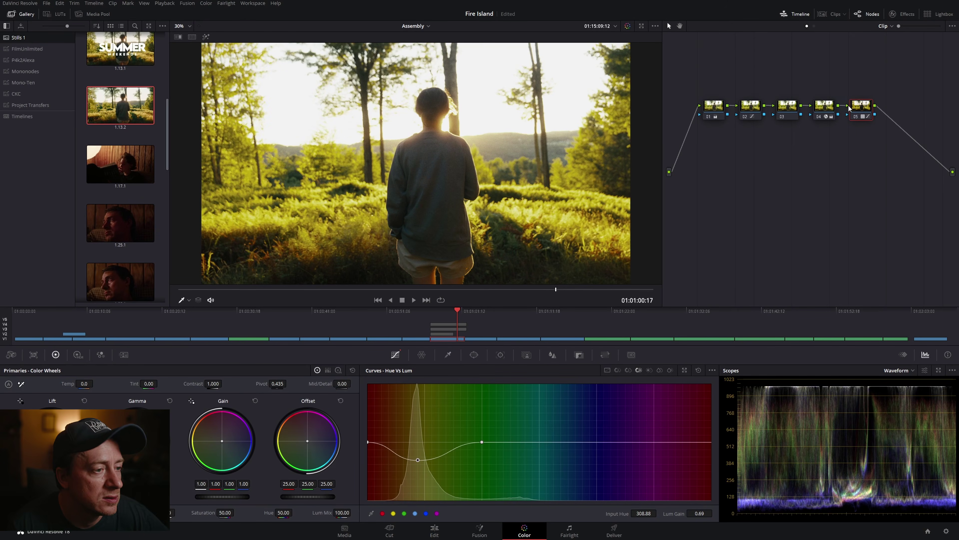
left_click(698, 371)
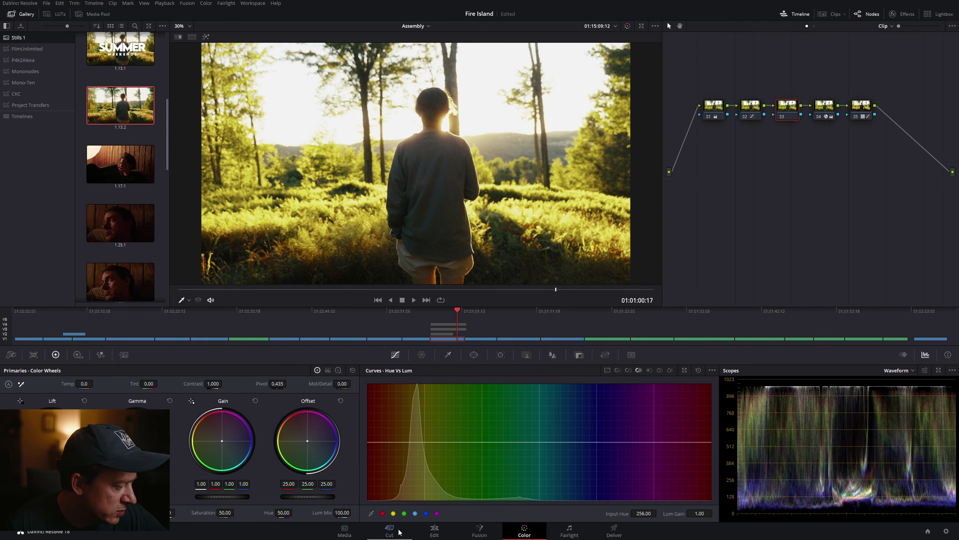
Lower the yellow luminance with the Hue Vs Lum curve on node 03, ahead of the LUT.
left_click(394, 513)
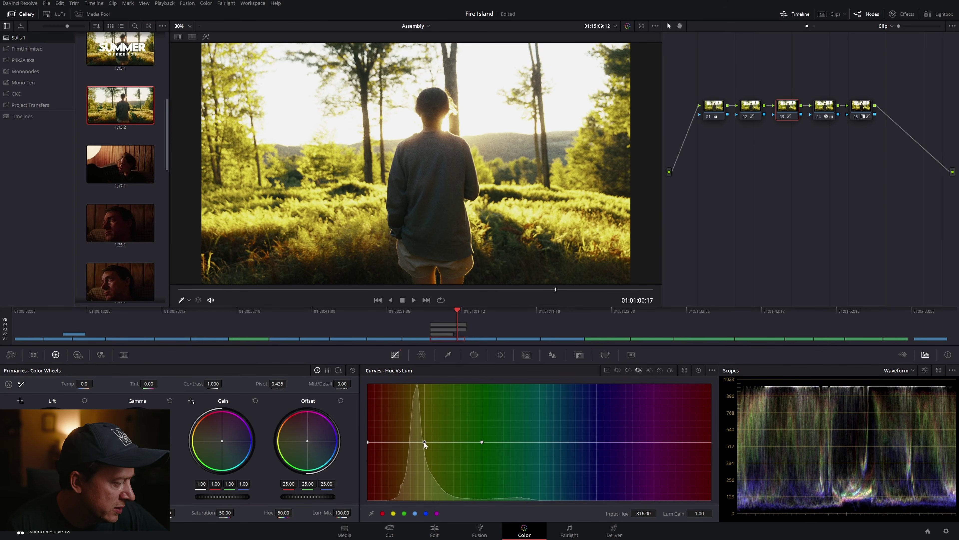
left_click_drag(424, 442, 424, 460)
Reset the Hue Vs Sat curve on node 05.
left_click(864, 110)
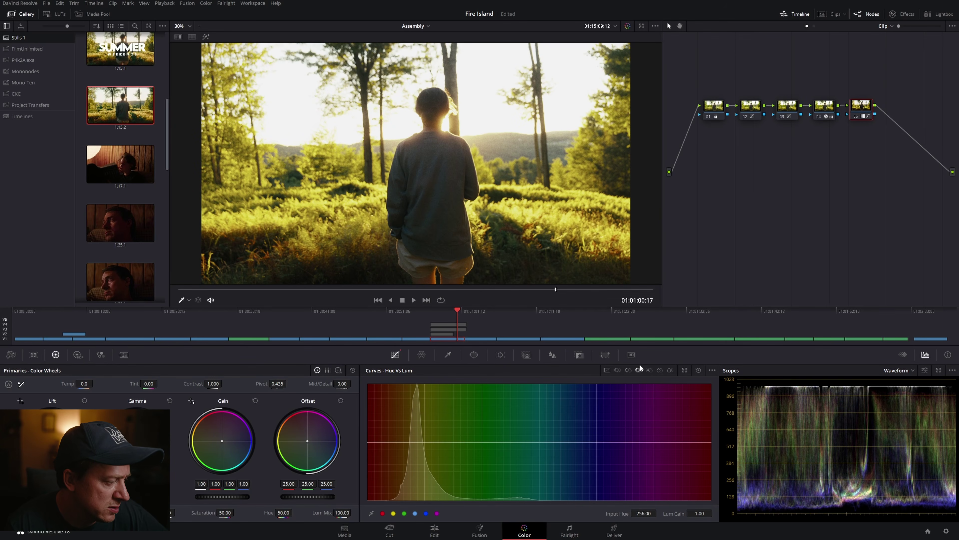
left_click(660, 370)
left_click(628, 370)
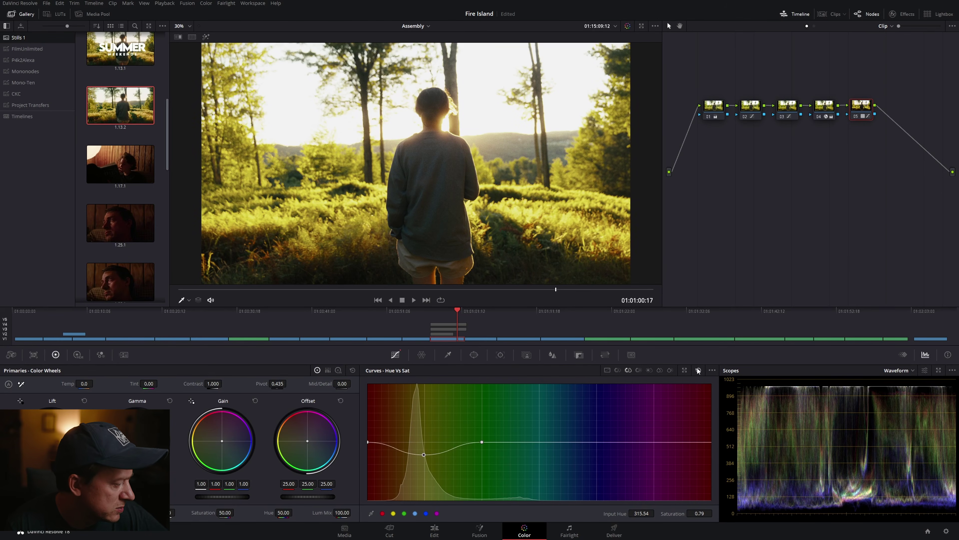
left_click(698, 370)
Lower the yellow saturation to 0.66 with the Hue Vs Sat curve on node 03.
left_click(788, 117)
left_click(639, 370)
left_click(649, 370)
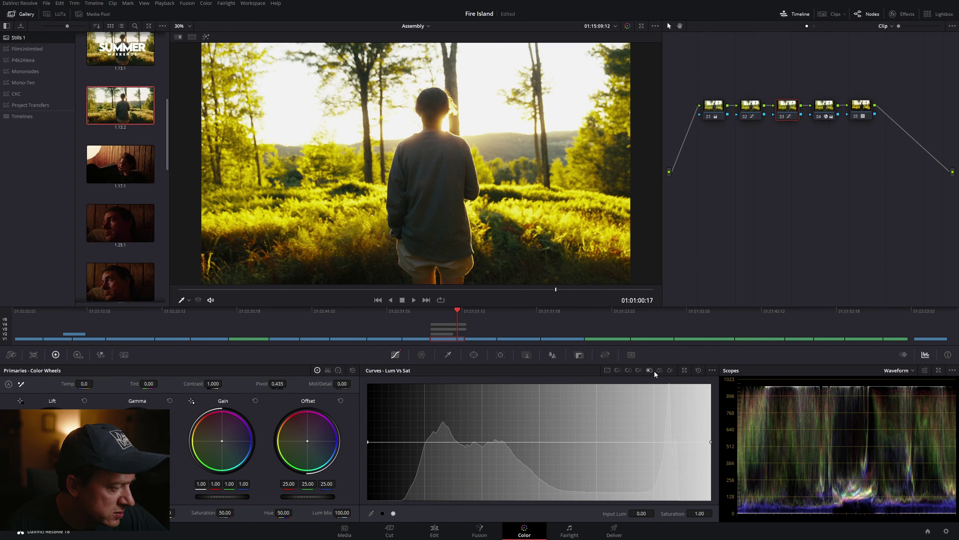
left_click(618, 370)
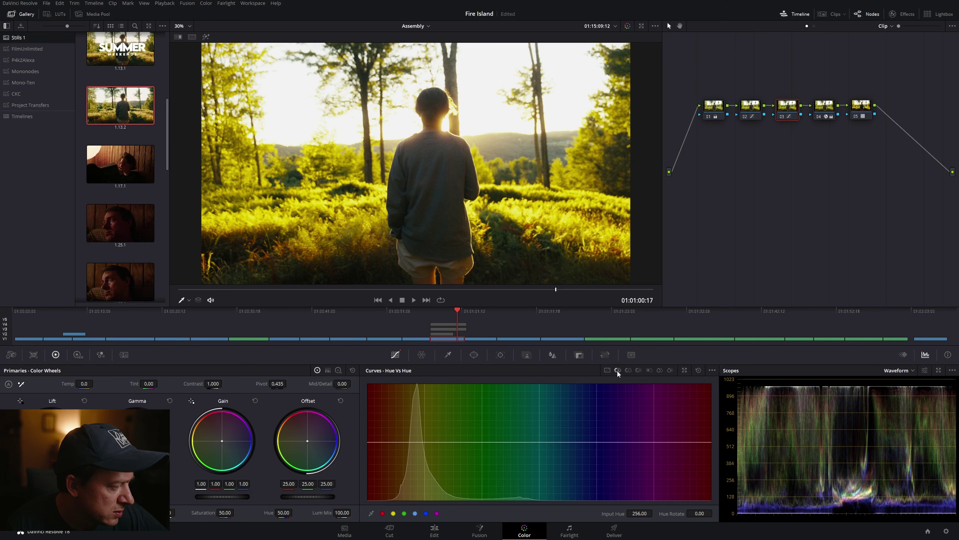
left_click(628, 369)
left_click(393, 513)
left_click_drag(425, 442, 425, 461)
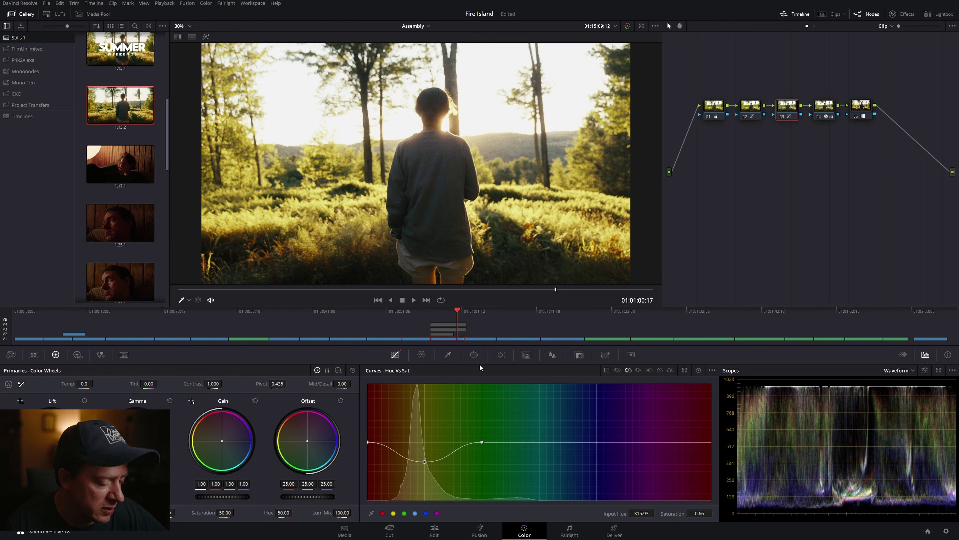
Compare the forest clip with node 03's yellow saturation and luminance adjustments bypassed and enabled.
key("ctrl+d")
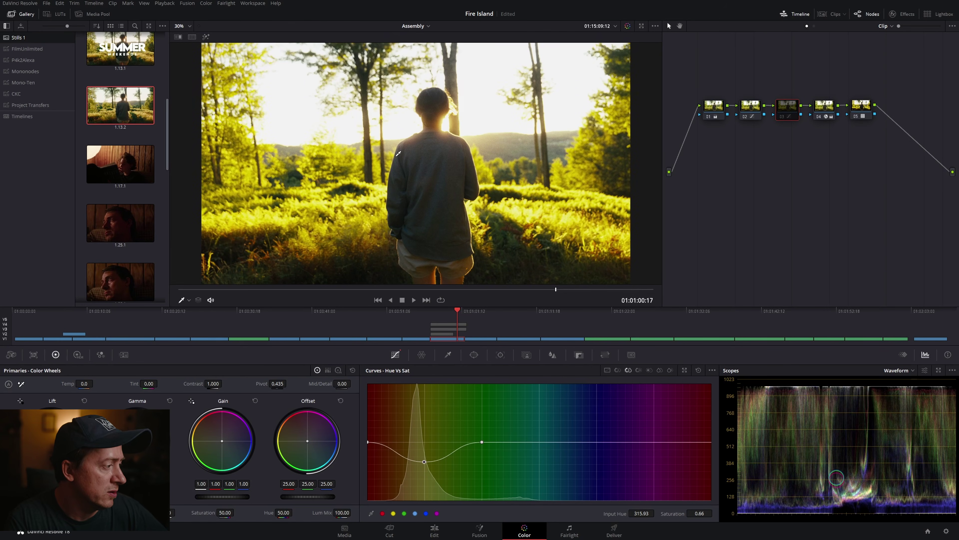
key("ctrl+d")
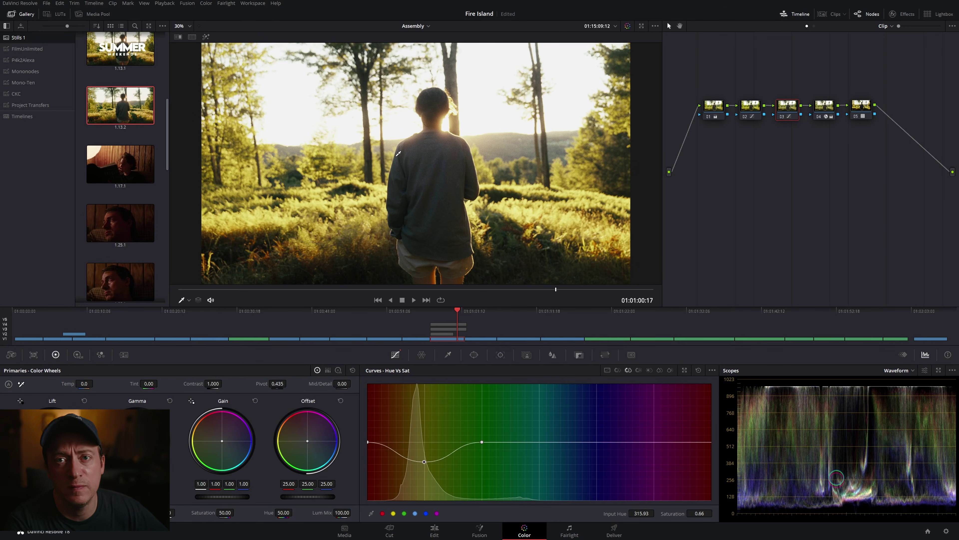
key("ctrl+d")
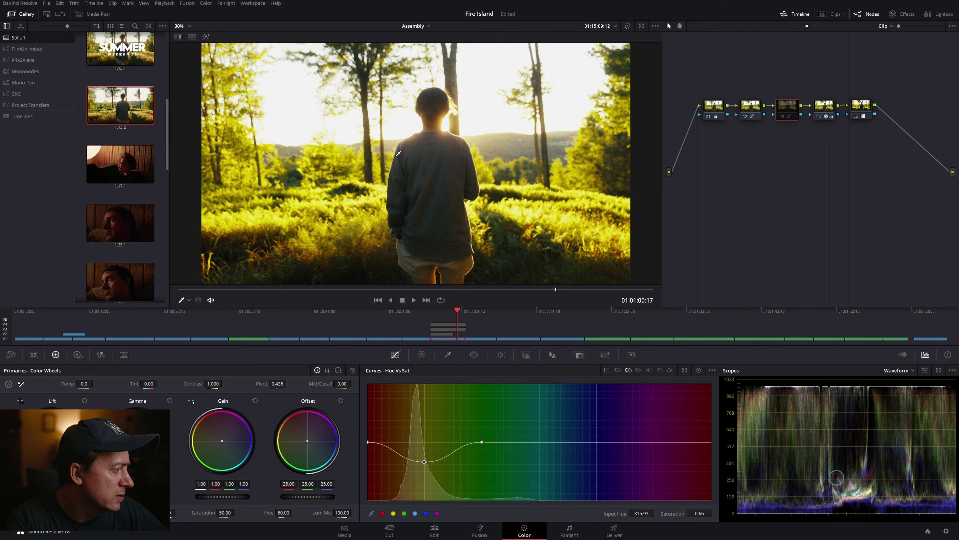